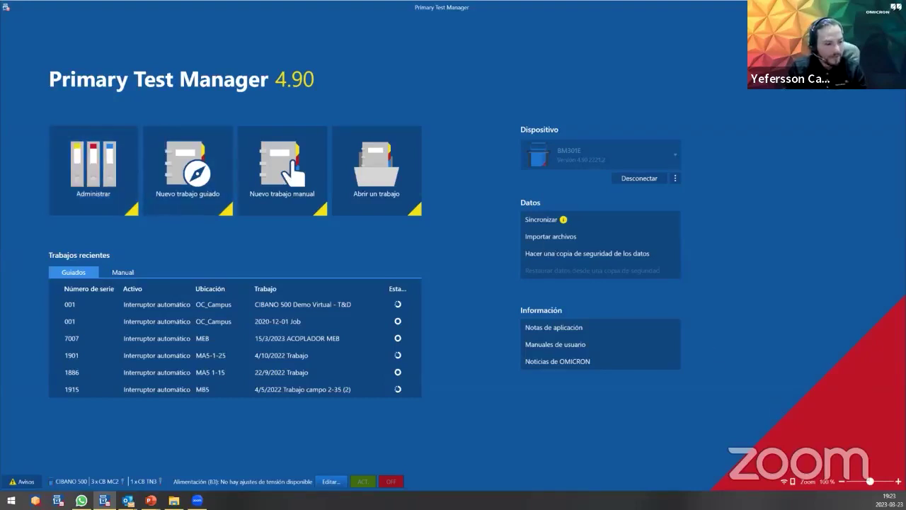
Step: Check the interface languages offered in the general settings and leave the settings without changes
key(ctrl+plus)
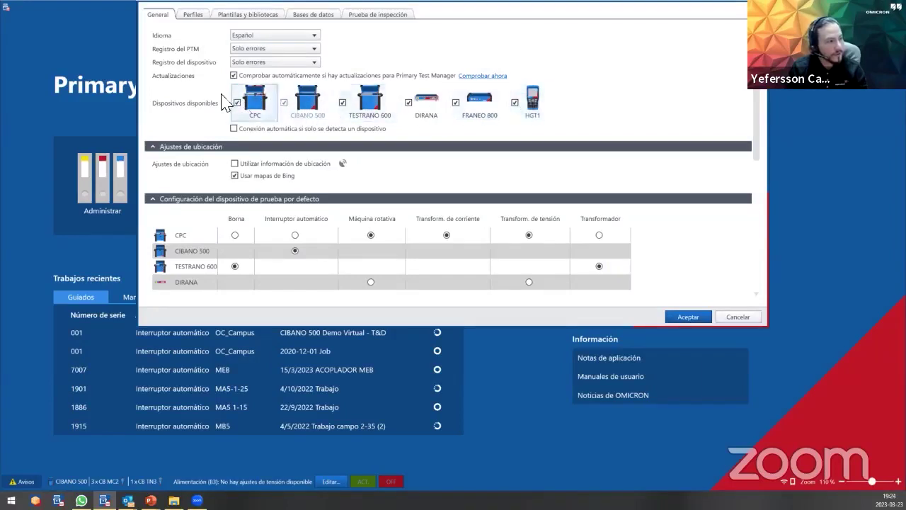
click(290, 36)
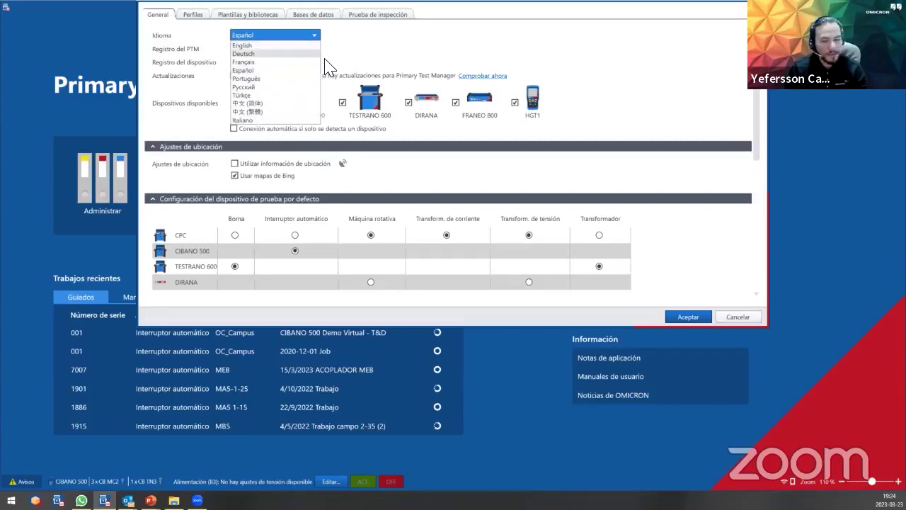
click(743, 316)
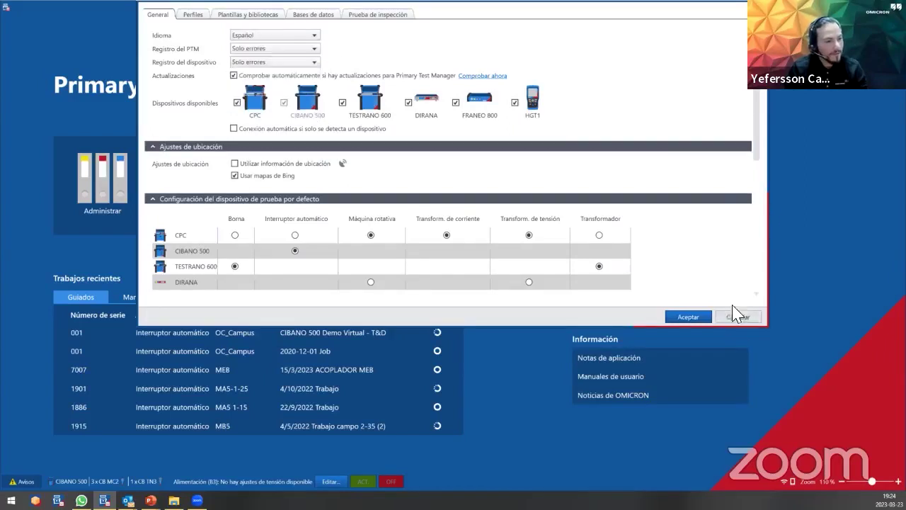
click(736, 315)
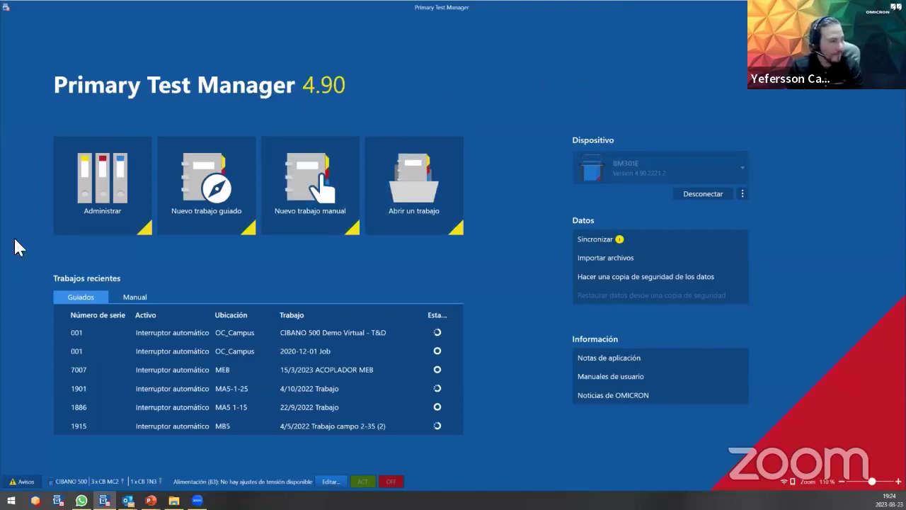
Step: Open the management view, widen the job list and filter the locations by the name OC
click(92, 193)
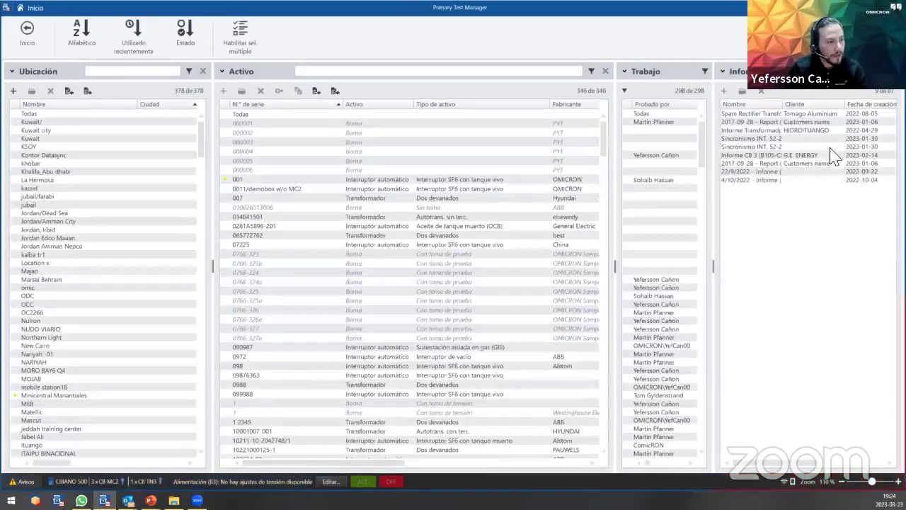
drag(616, 192, 546, 192)
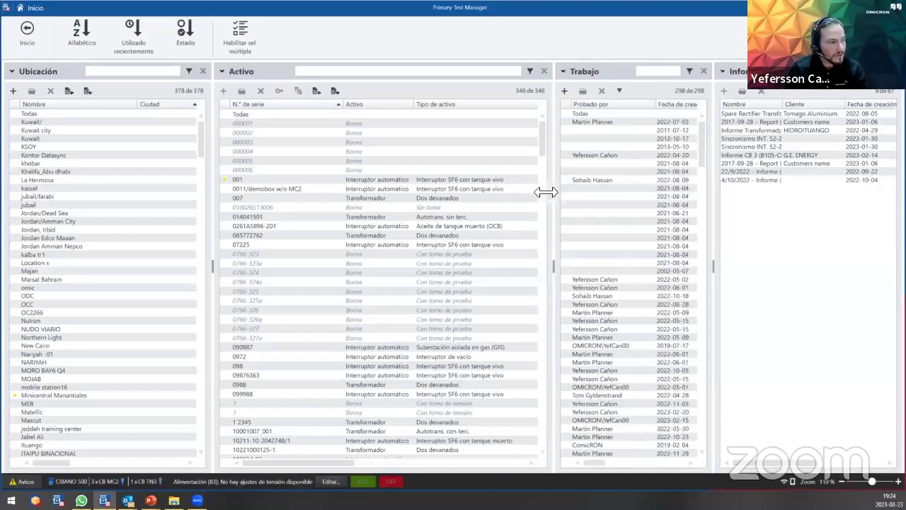
scroll(146, 216, down, 3)
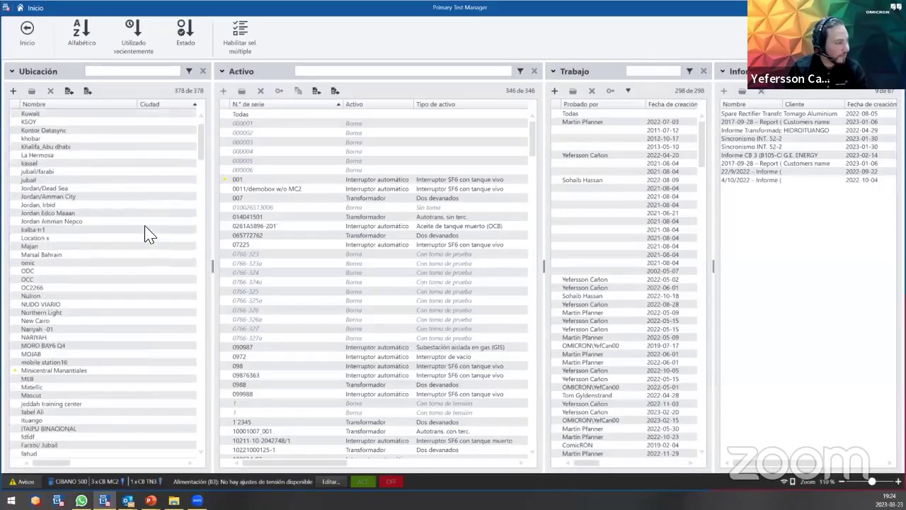
scroll(146, 234, down, 9)
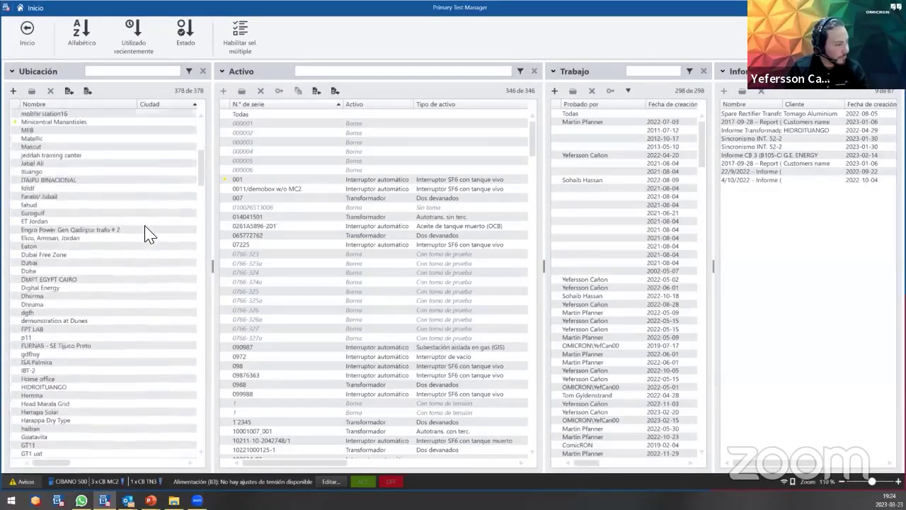
scroll(146, 234, down, 7)
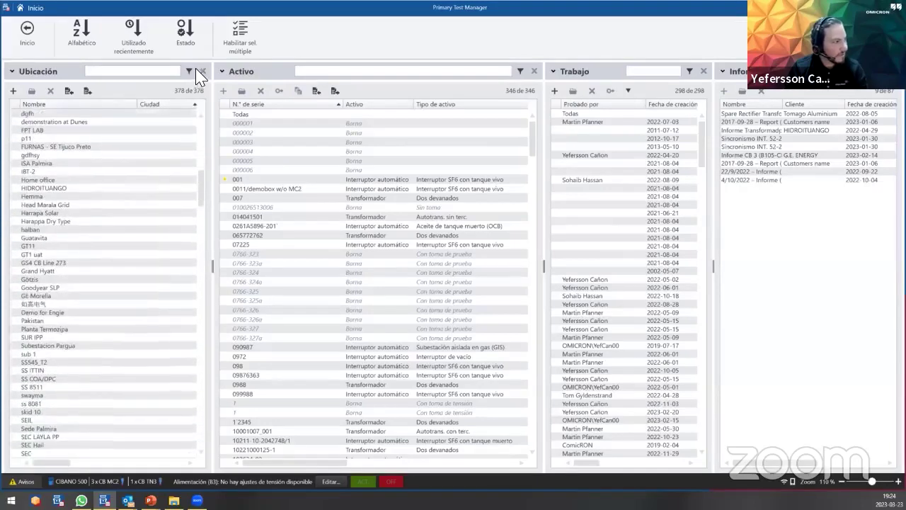
click(190, 70)
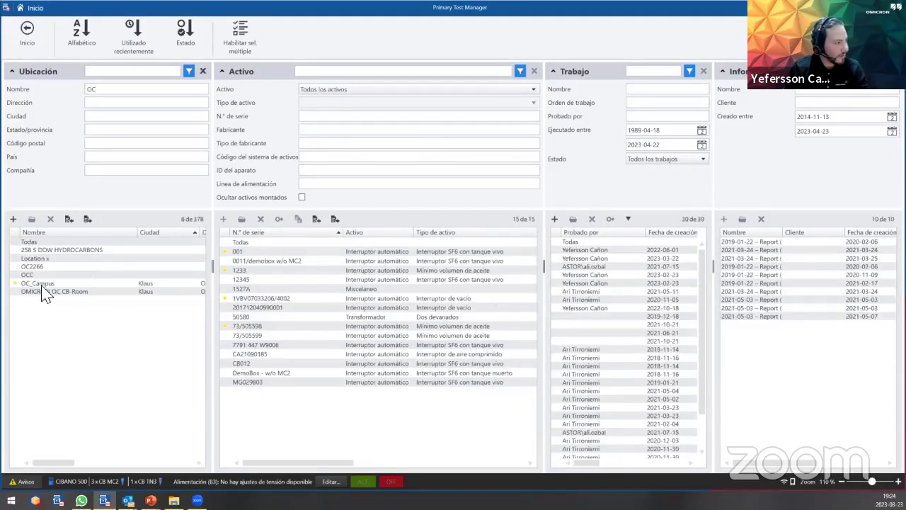
Step: Create a new job for the circuit breaker with serial number 001 at the OC_Campus location
click(40, 285)
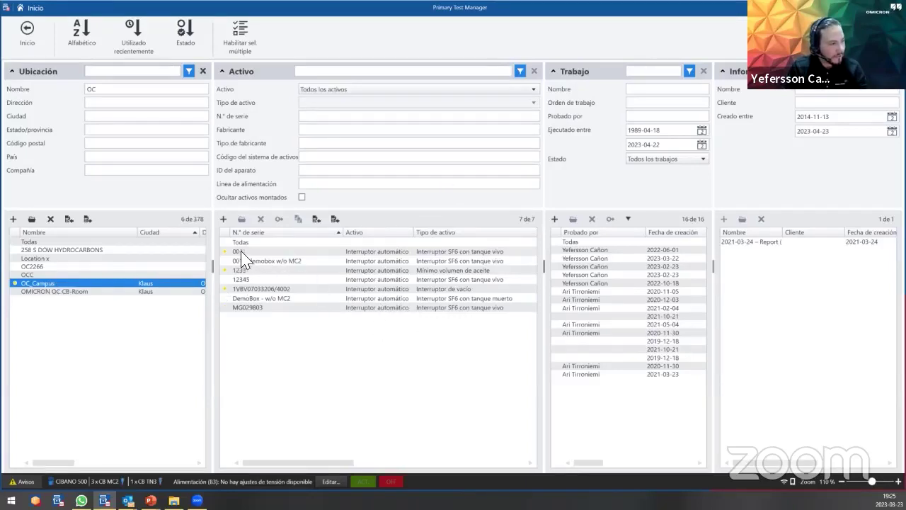
click(394, 254)
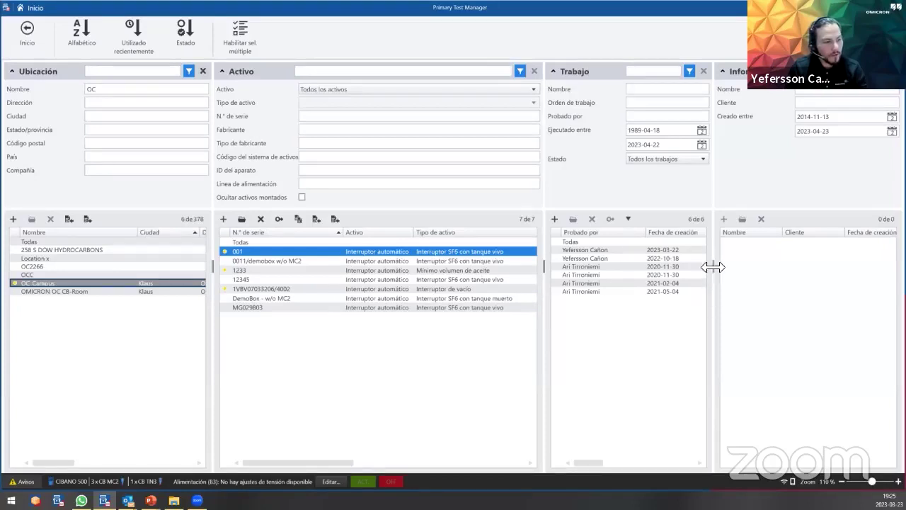
drag(544, 247, 524, 245)
click(531, 219)
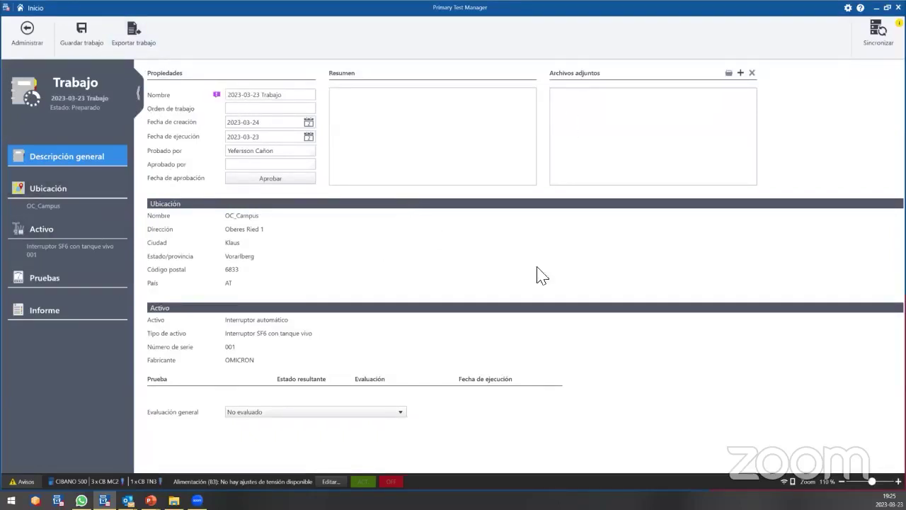
Step: Name the job "Sesión virtual T&D" and enter "Sesión virtual" as its summary
click(898, 481)
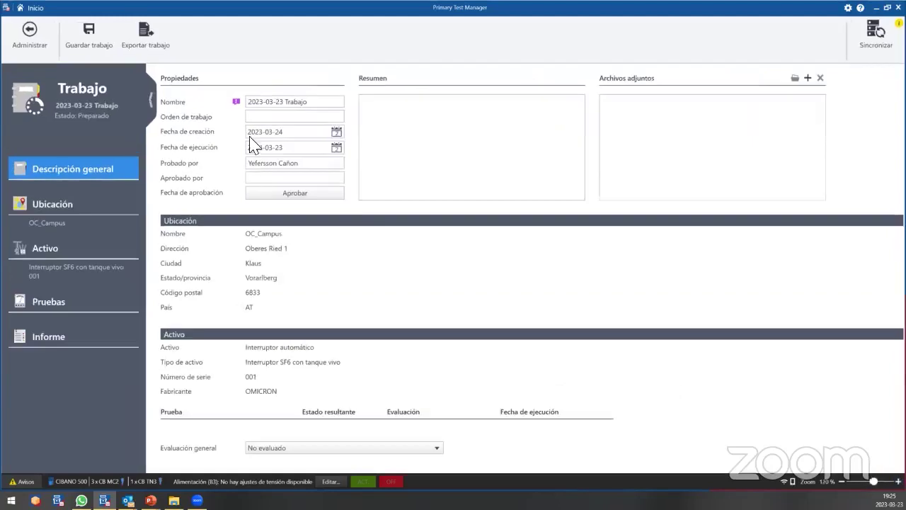
drag(318, 100, 179, 103)
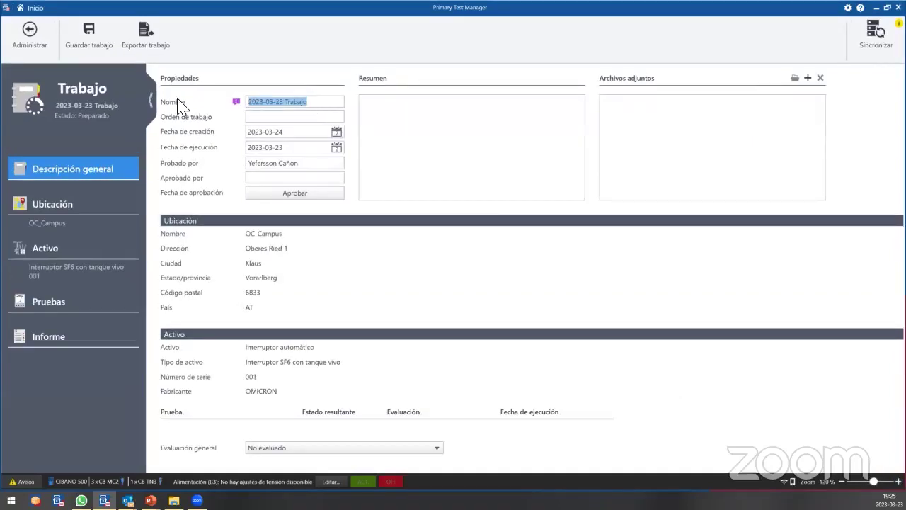
text(Sesión virtual T&D)
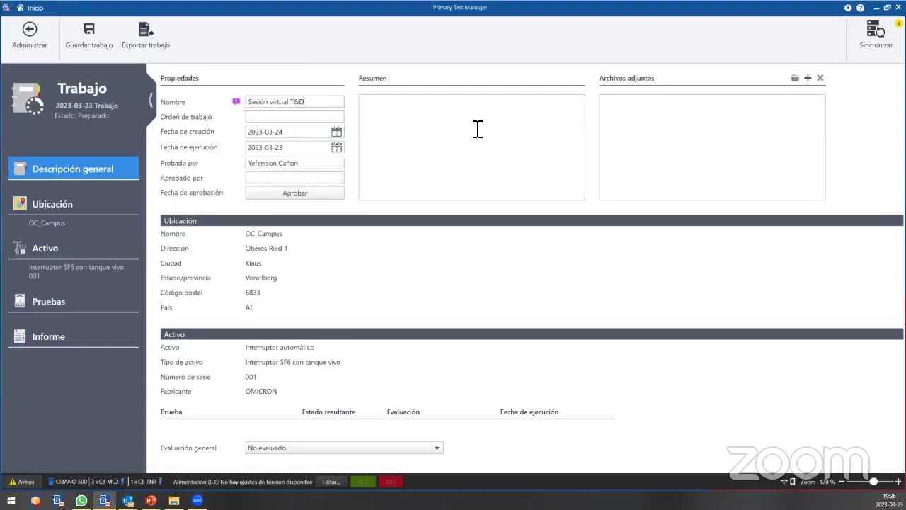
click(475, 127)
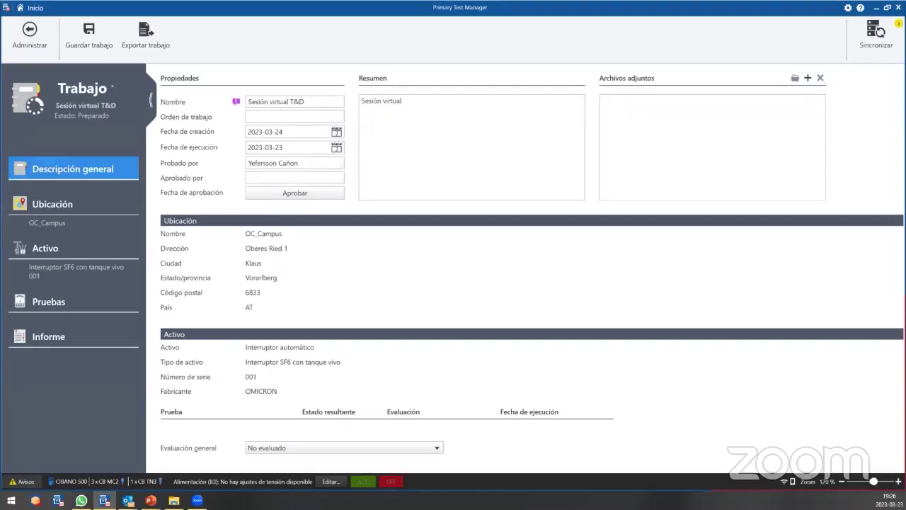
Step: Review the job's location data, including its properties, company details and geographic coordinates field
click(57, 206)
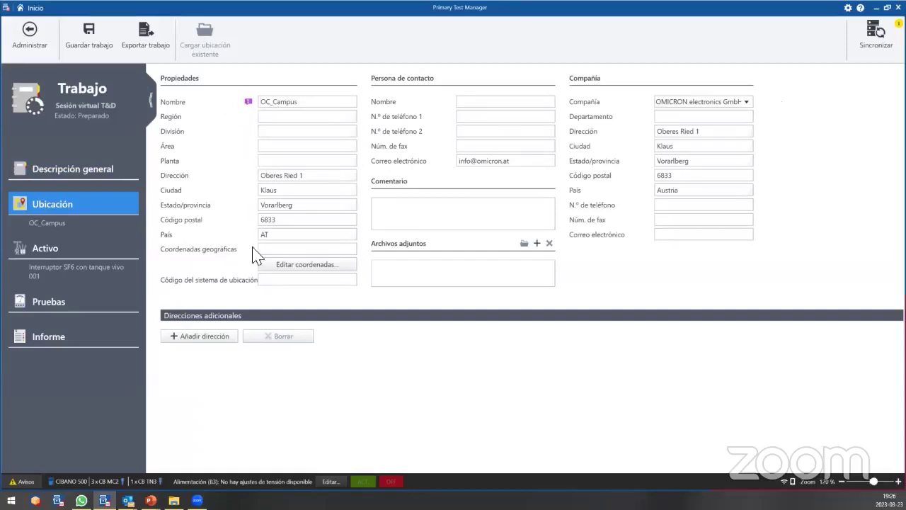
click(748, 104)
click(748, 105)
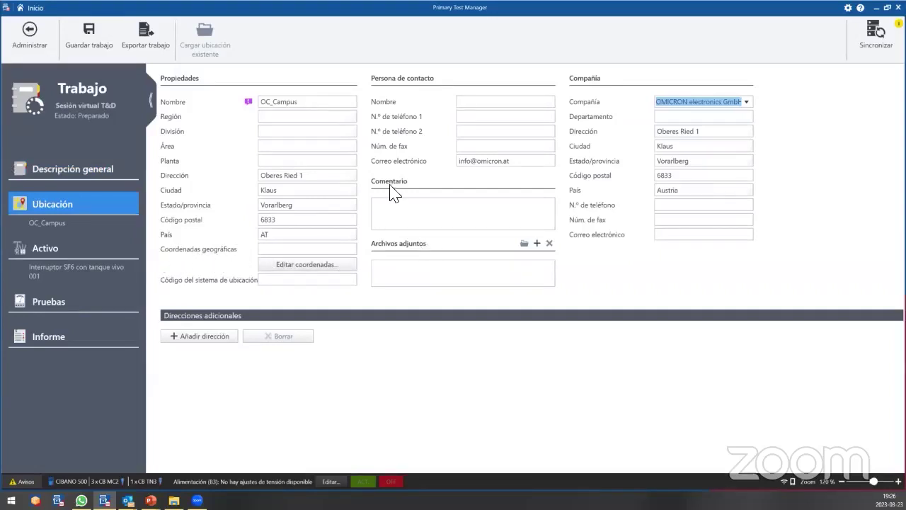
click(280, 249)
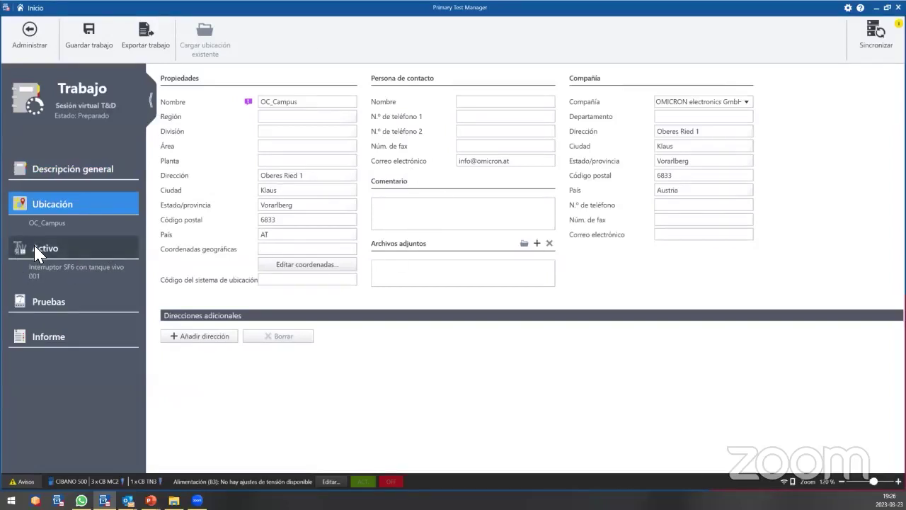
Step: Examine the circuit breaker's asset data, including its properties, nominal values, contact system and attached files
click(58, 245)
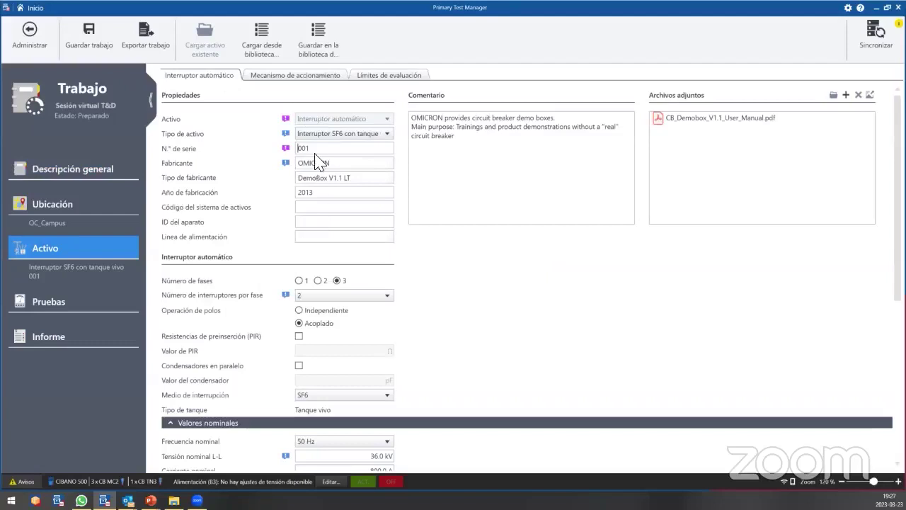
scroll(321, 156, down, 3)
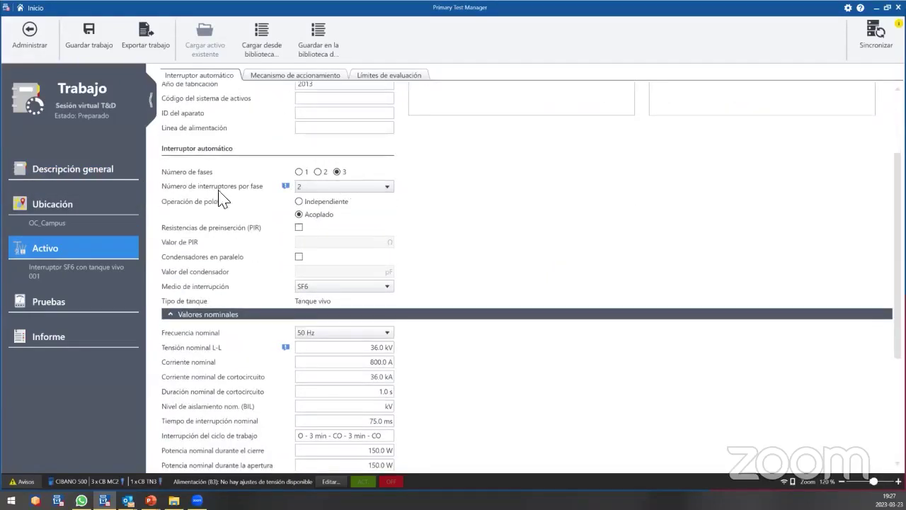
scroll(379, 277, down, 2)
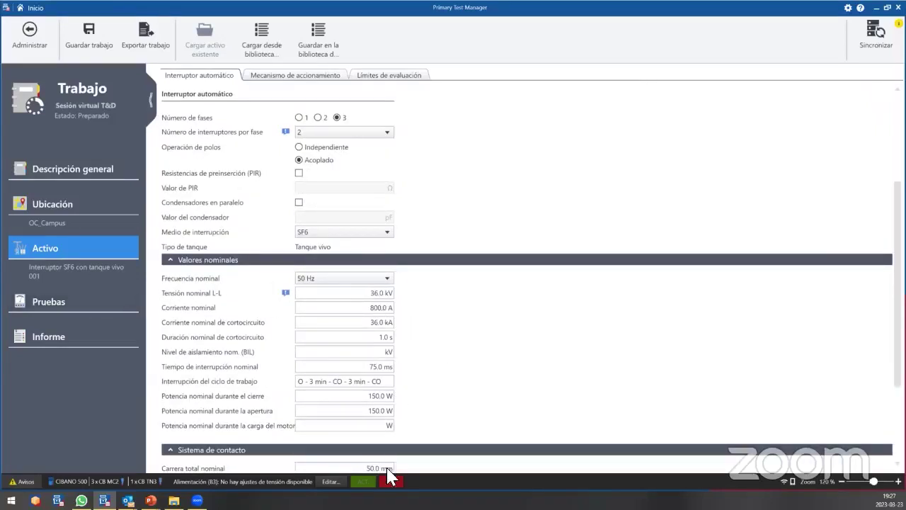
scroll(400, 329, down, 4)
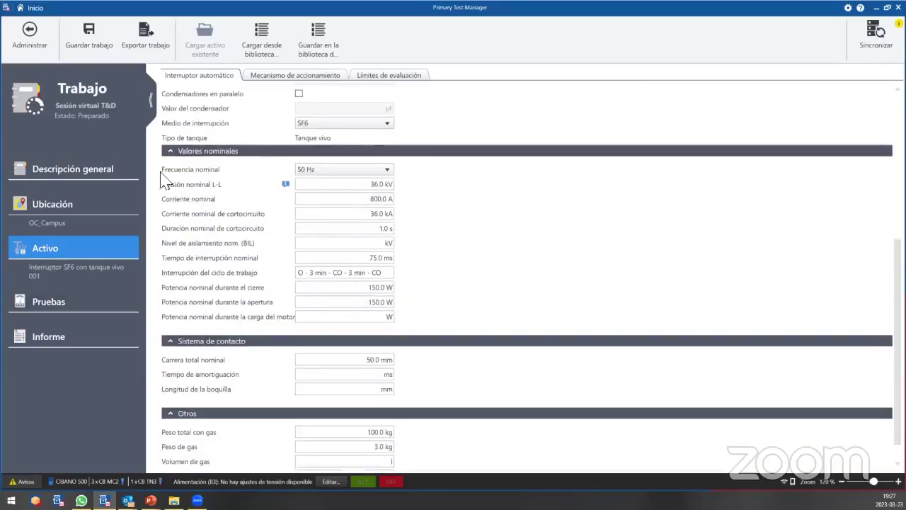
scroll(428, 271, up, 10)
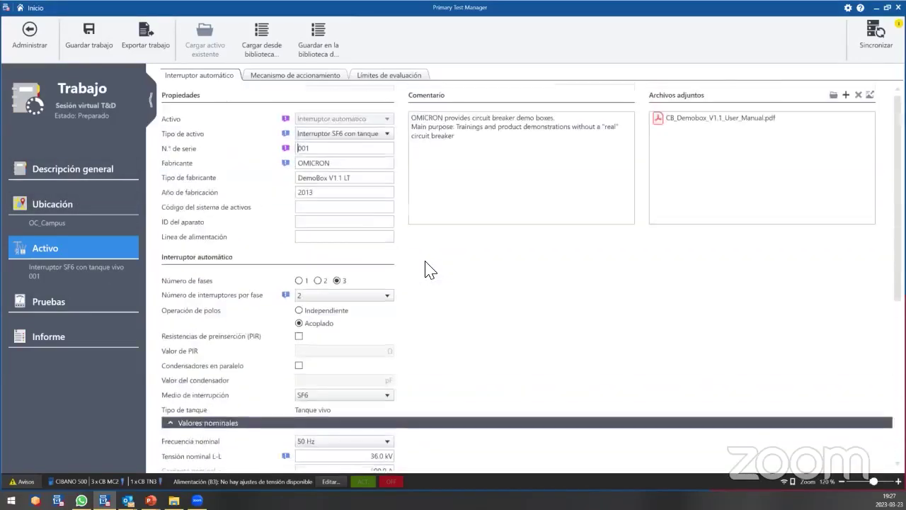
scroll(424, 266, down, 4)
scroll(425, 262, up, 4)
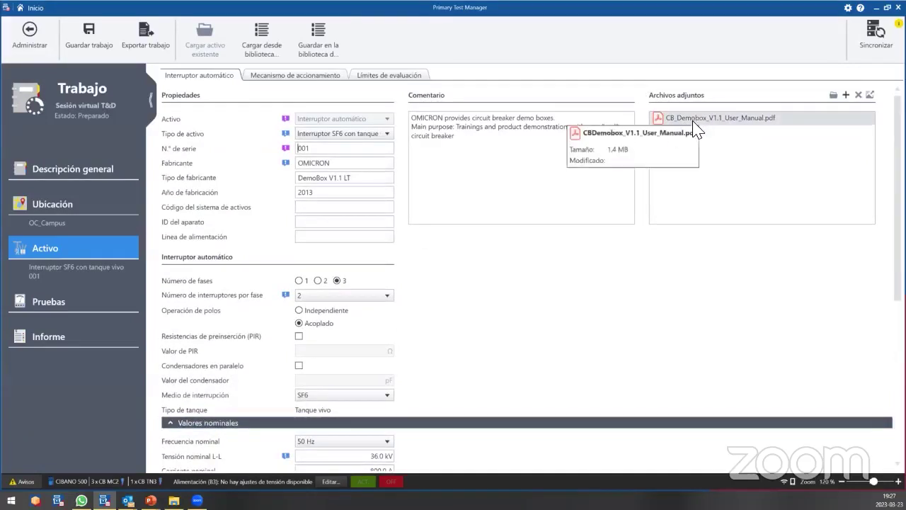
Step: Examine the operating mechanism data, including the nominal voltages of the coils, auxiliary circuits and motor
click(309, 77)
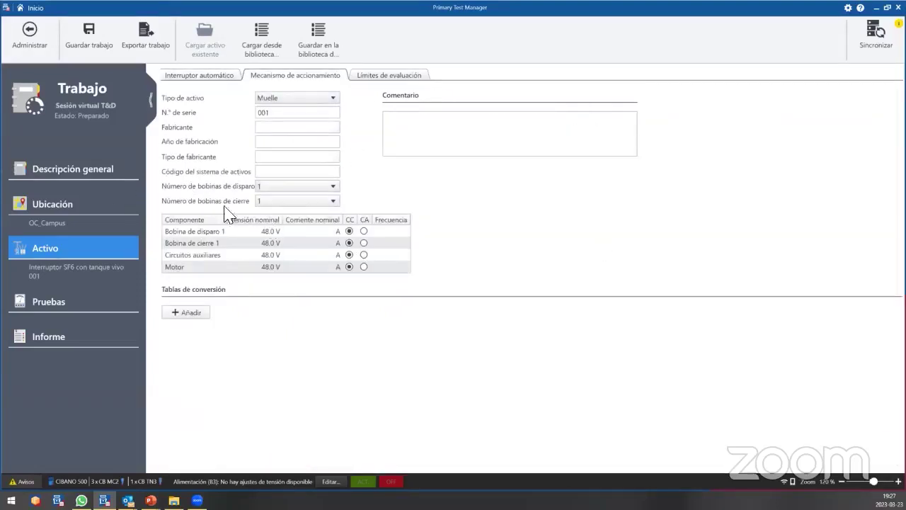
click(273, 243)
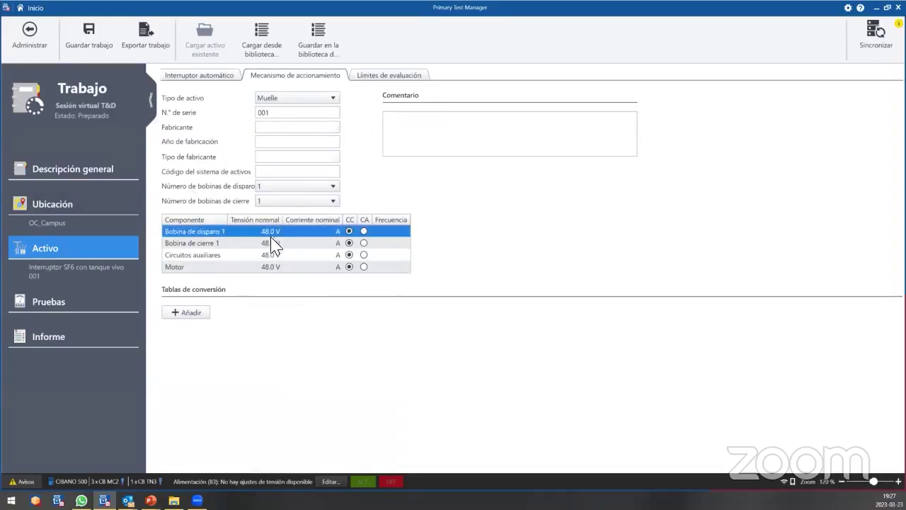
click(275, 266)
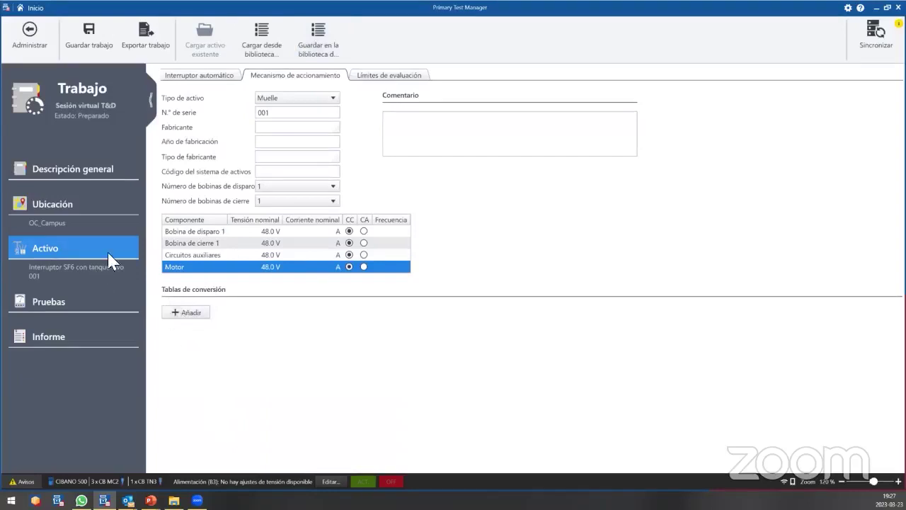
Step: Review the circuit breaker's absolute assessment limits, covering contact resistance, operating times, contact travel, auxiliary contacts, coils, pickup voltage, motor and releases
click(370, 78)
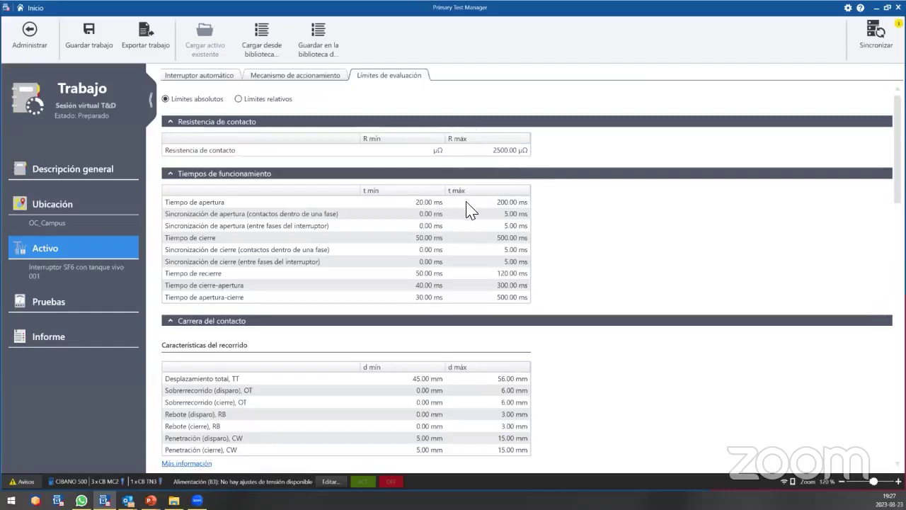
scroll(467, 209, down, 1)
scroll(430, 172, up, 1)
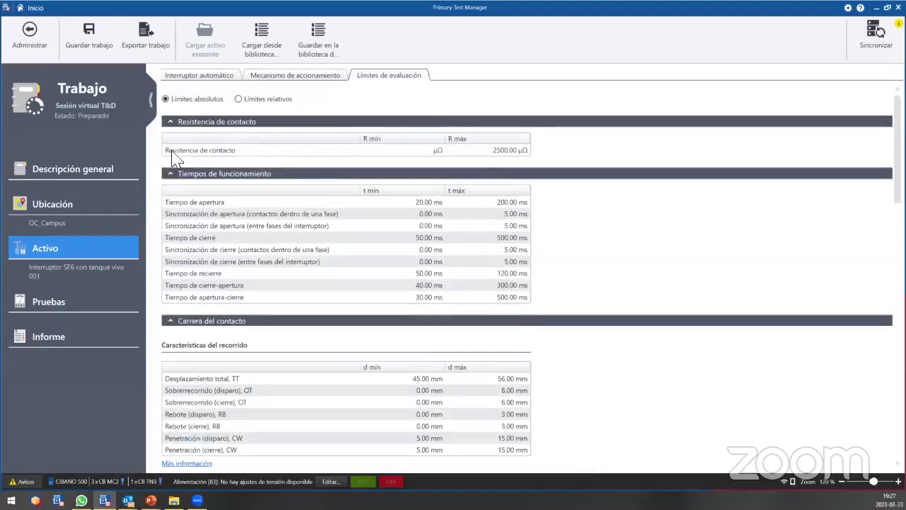
scroll(419, 289, down, 4)
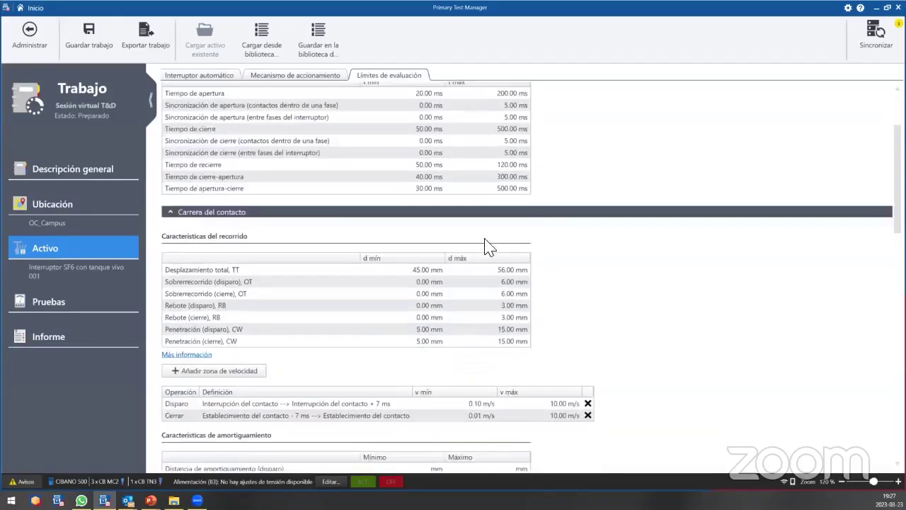
scroll(274, 196, down, 5)
scroll(390, 229, down, 2)
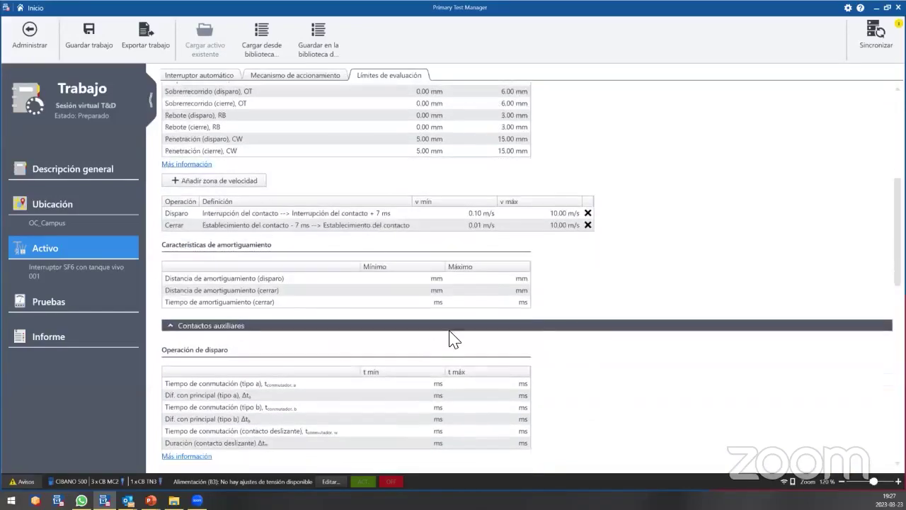
scroll(454, 340, down, 3)
scroll(432, 308, down, 10)
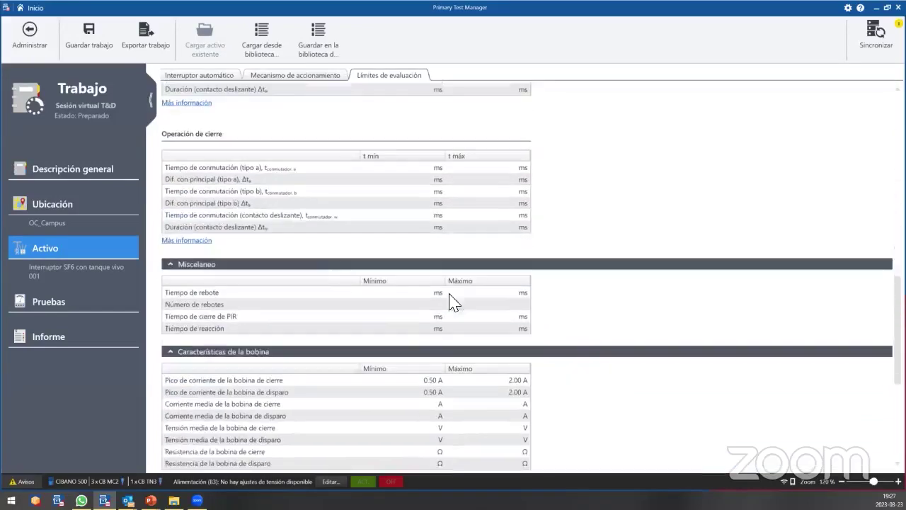
scroll(396, 324, down, 4)
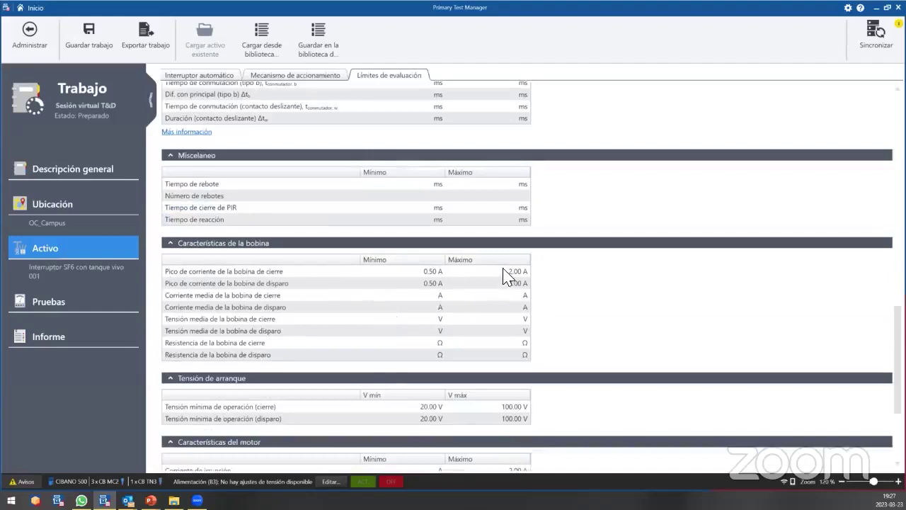
scroll(505, 276, down, 5)
scroll(556, 304, up, 1)
scroll(557, 305, down, 2)
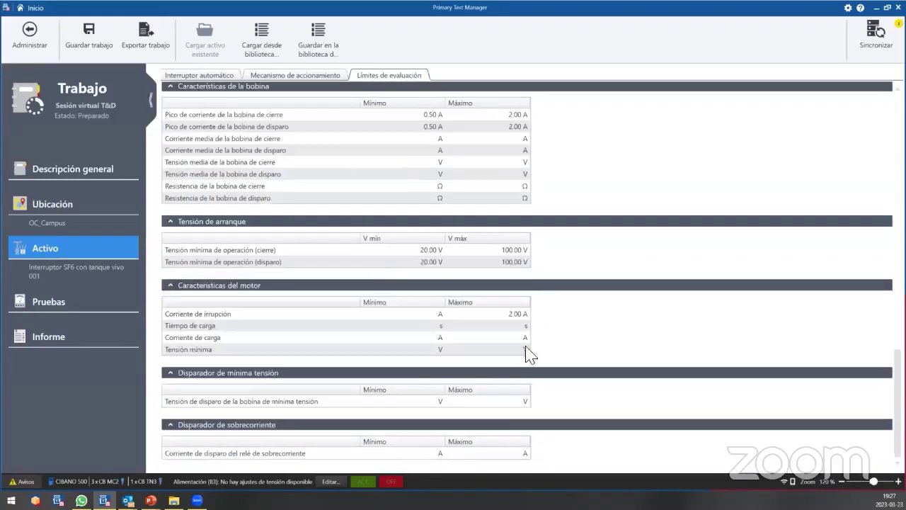
scroll(506, 350, up, 20)
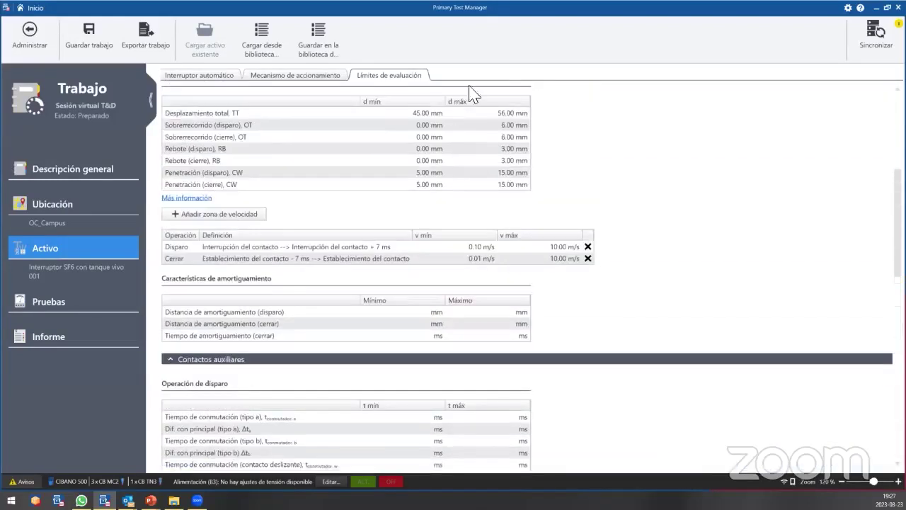
scroll(537, 163, up, 3)
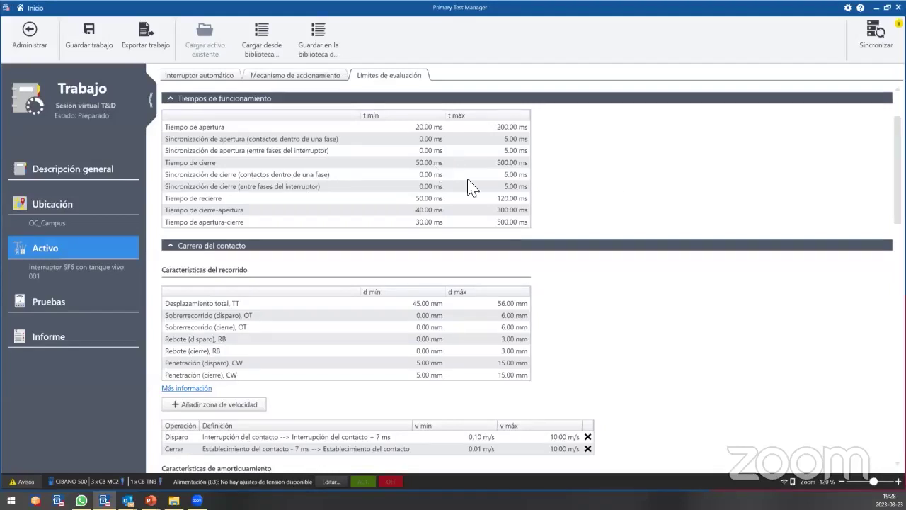
scroll(515, 216, up, 2)
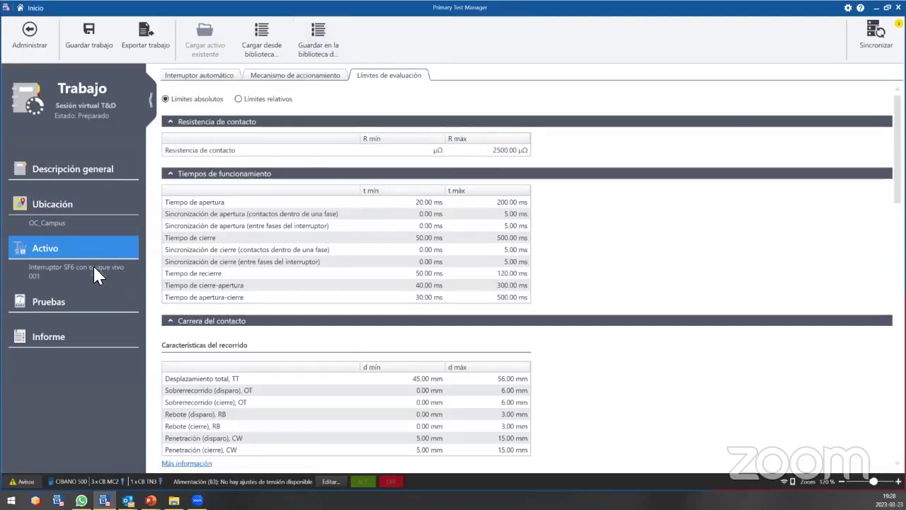
Step: Open the job's test plan and remove all tests loaded by the CB Demo Box template
click(64, 300)
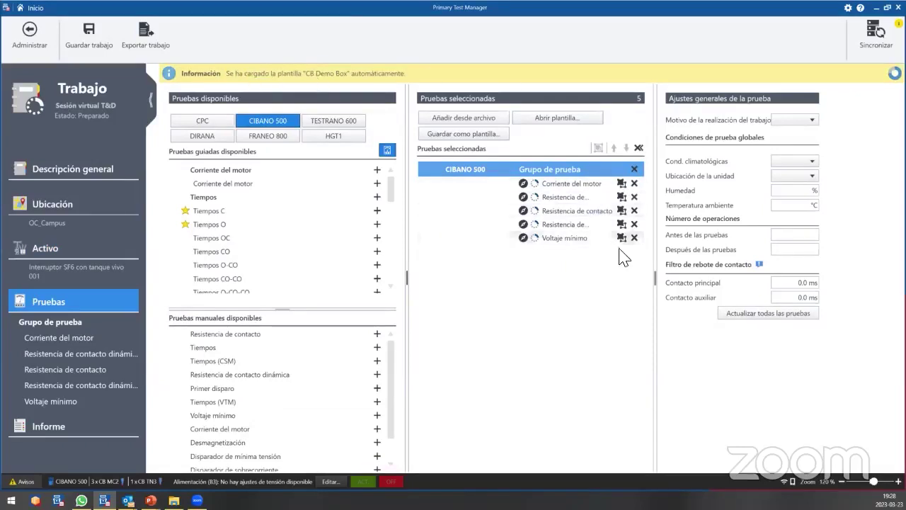
drag(652, 244, 634, 232)
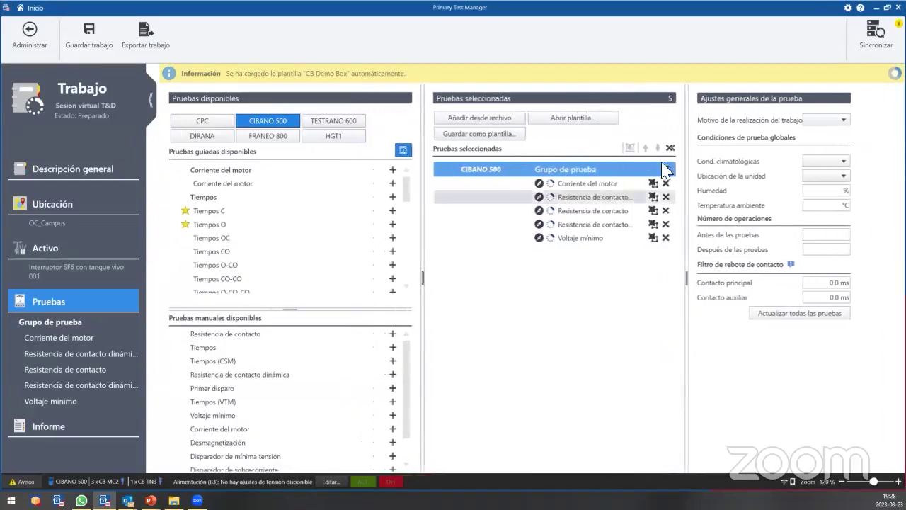
click(670, 148)
click(472, 274)
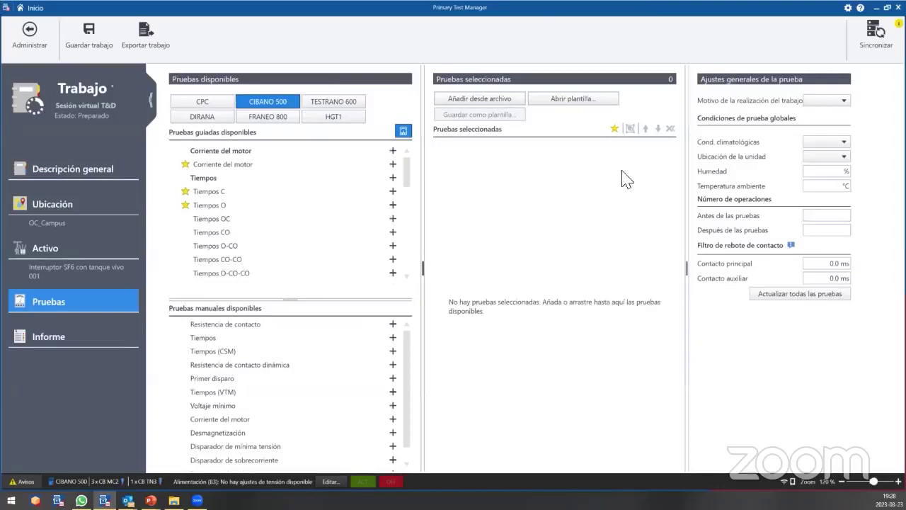
Step: Load OMICRON's "CIBANO 500 Demo" template for the DemoBox V1.1 LT, replacing the existing test plan
click(575, 99)
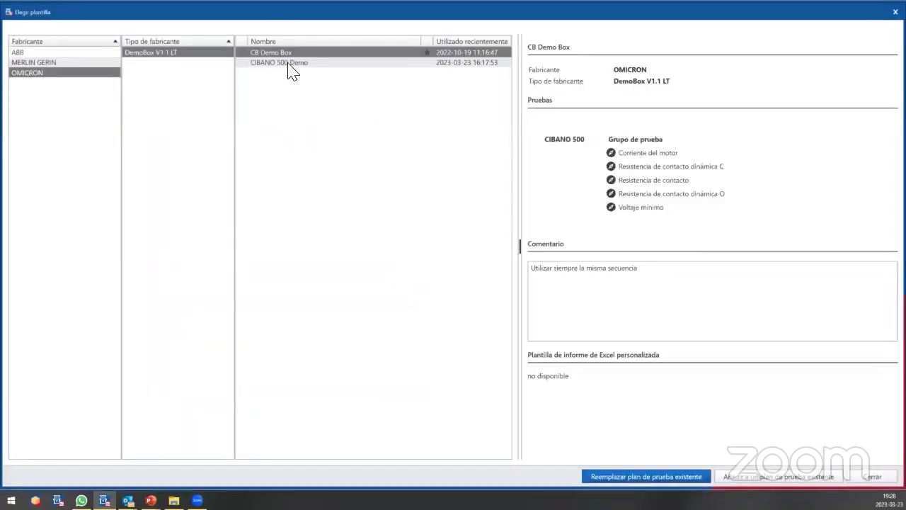
click(289, 64)
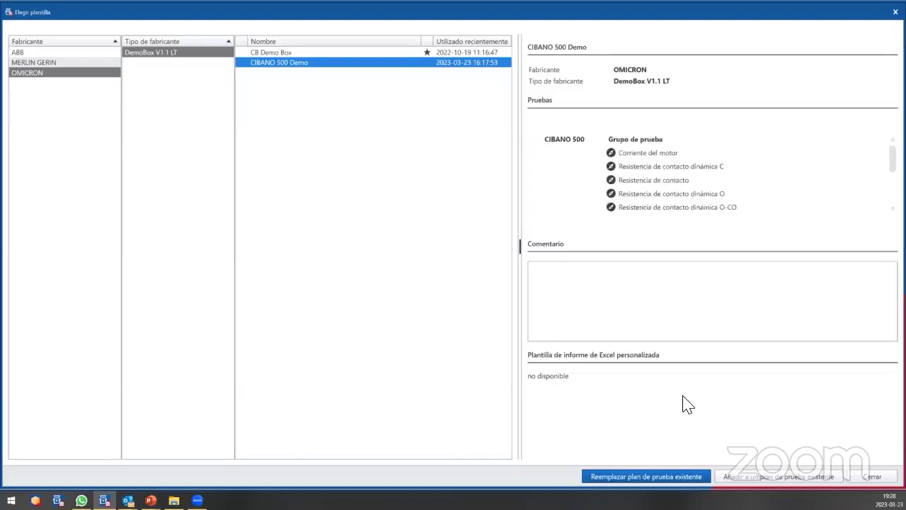
scroll(708, 170, down, 5)
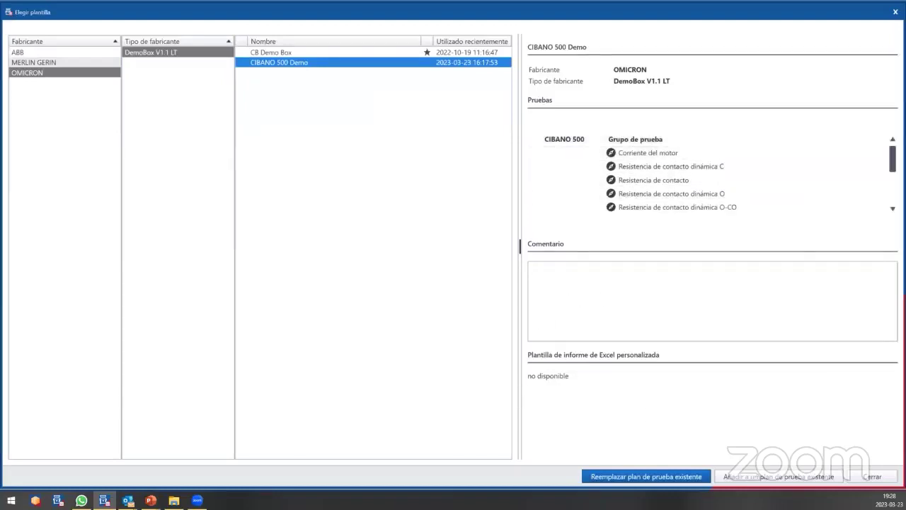
click(645, 476)
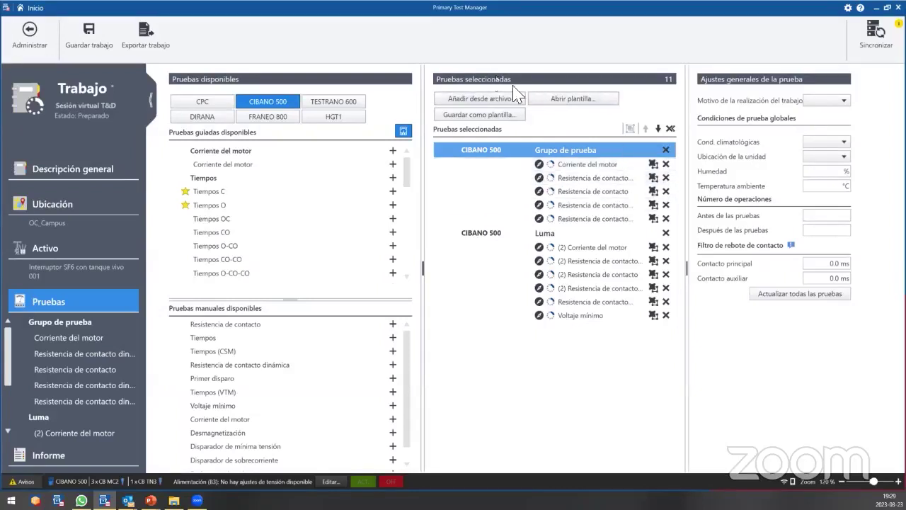
Step: Rename the first test group "TRIP 1" and the second test group, Luma, "TRIP 2"
click(591, 157)
text(TRIP 1)
click(571, 233)
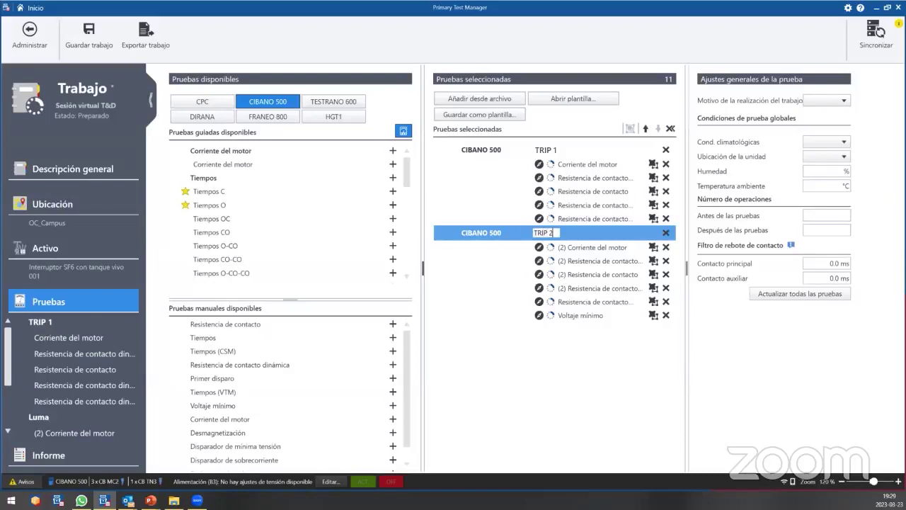
click(616, 391)
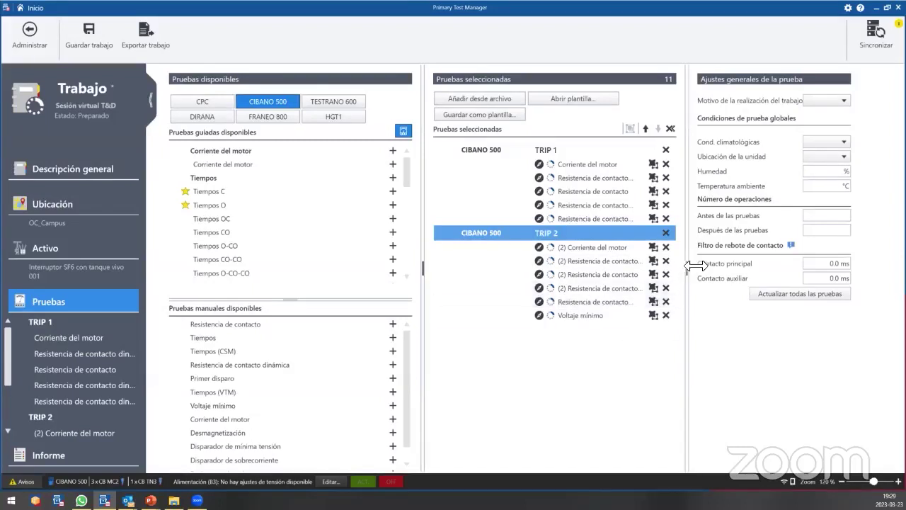
Step: Delete the repeated motor current and static contact resistance tests from the TRIP 2 group
drag(697, 266, 798, 260)
drag(457, 268, 385, 265)
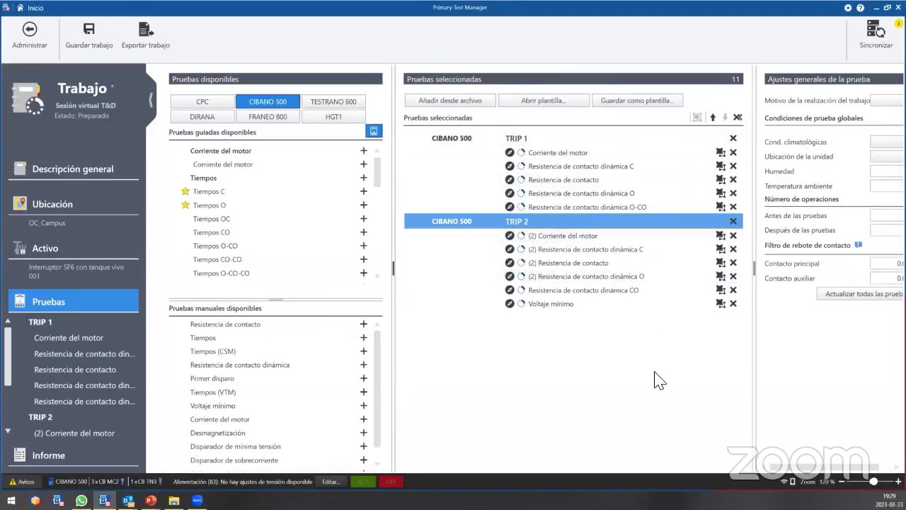
click(733, 235)
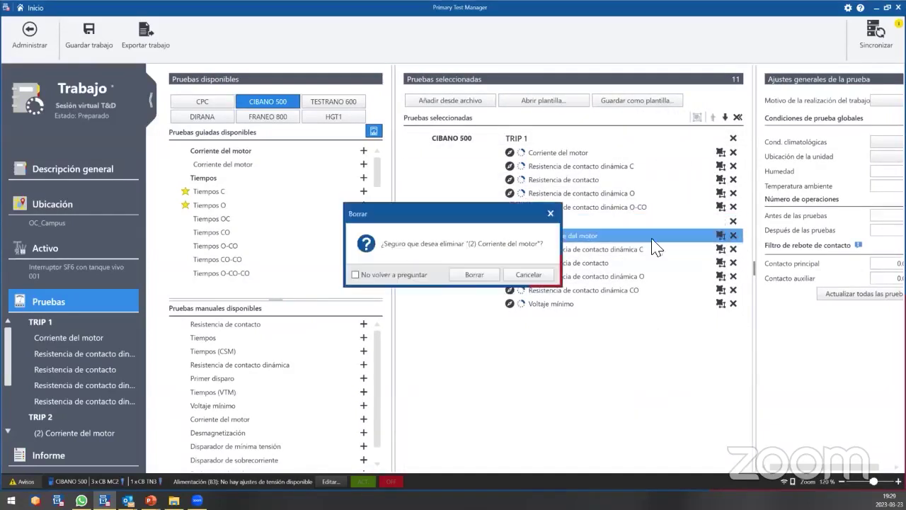
click(478, 276)
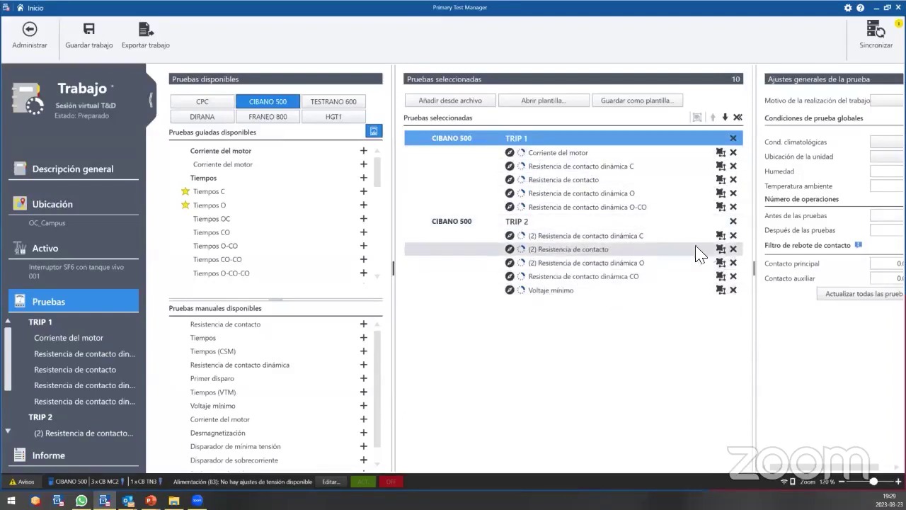
click(734, 249)
click(484, 275)
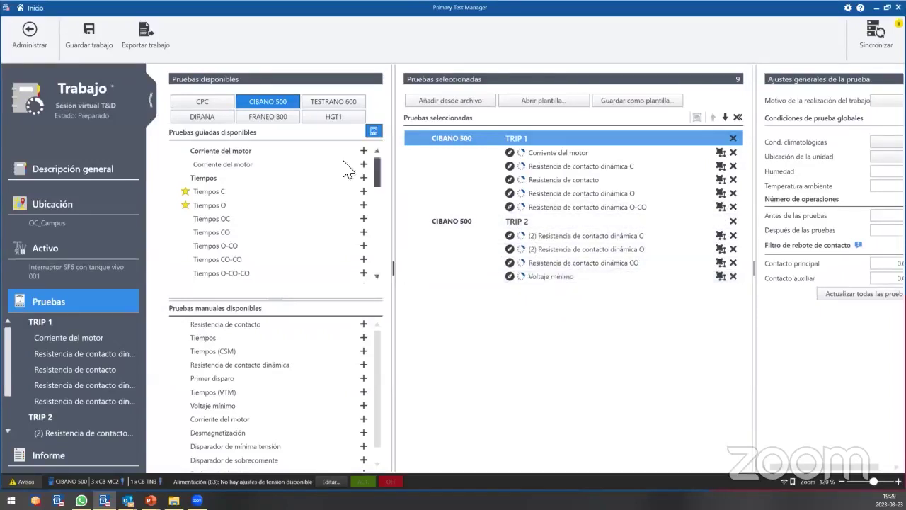
Step: Add a guided minimum voltage test (Voltaje mínimo) as the last test of the TRIP 1 group
drag(377, 177, 390, 262)
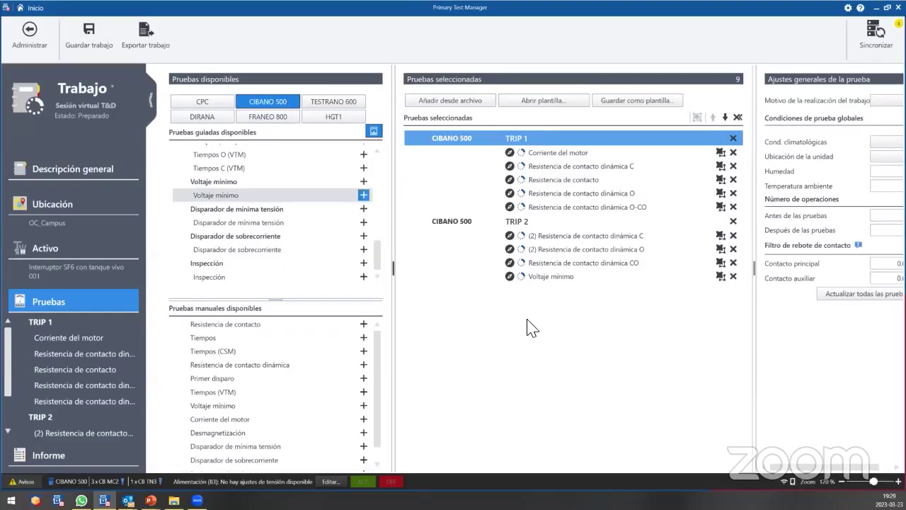
drag(531, 328, 532, 328)
drag(535, 291, 526, 211)
drag(581, 237, 651, 256)
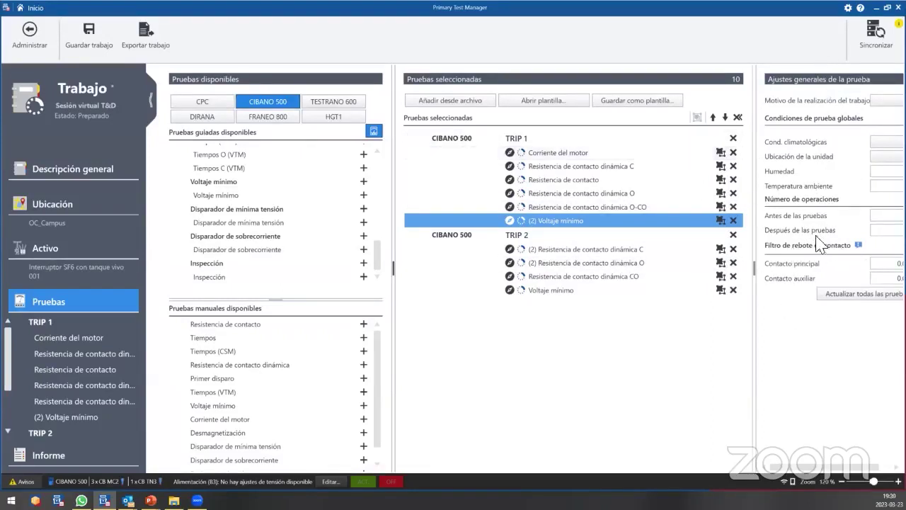
drag(756, 272, 713, 273)
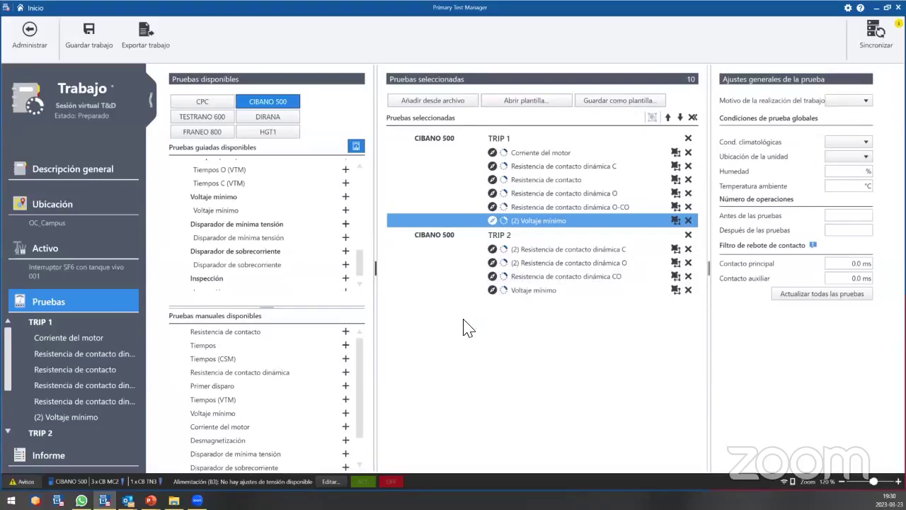
Step: Open the TRIP 1 group's hardware configuration and reset it to the default to resolve the module mismatch
click(495, 137)
click(446, 276)
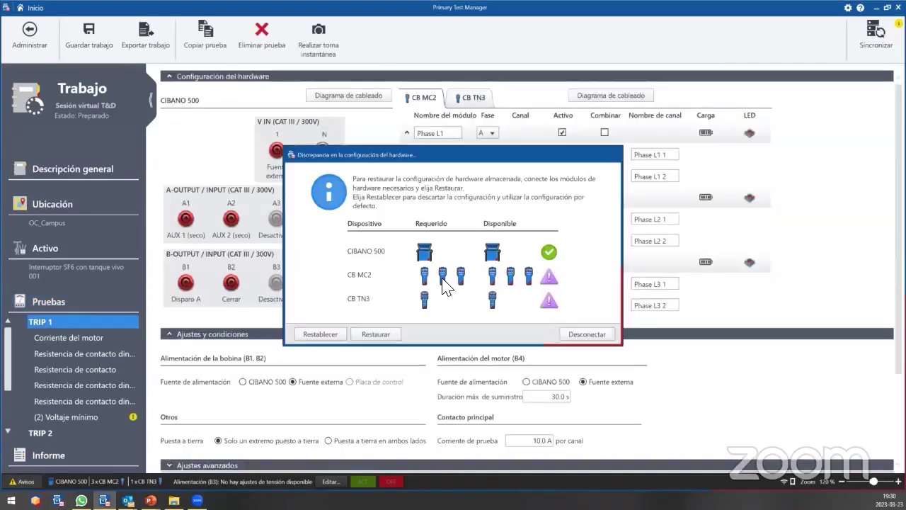
click(333, 339)
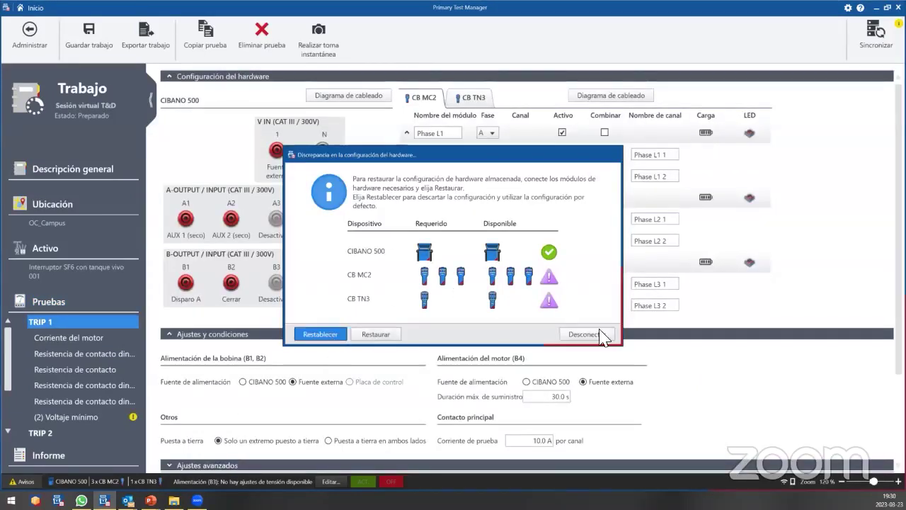
Step: Assign inputs A1, A2 and A3 of the CIBANO 500 to AUX 1, AUX 2 and AUX 3 as dry contacts
click(185, 211)
mouse_move(153, 228)
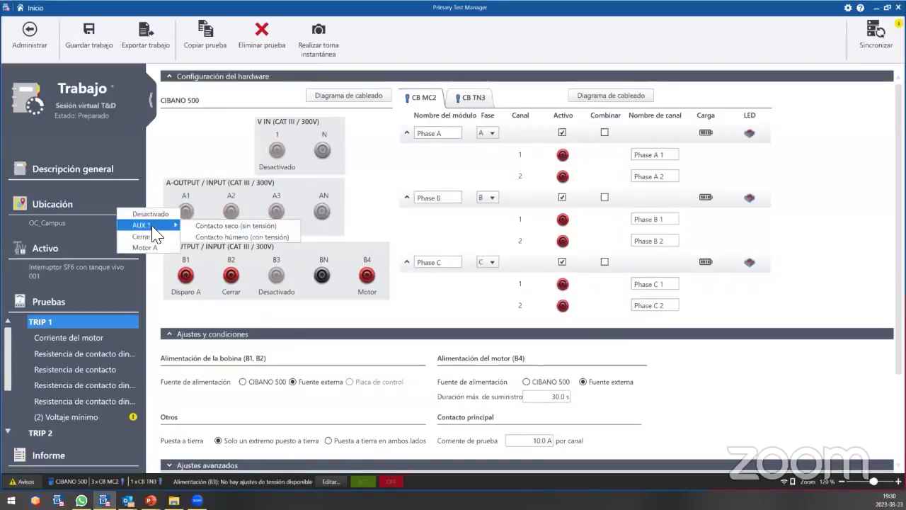
click(227, 225)
click(231, 210)
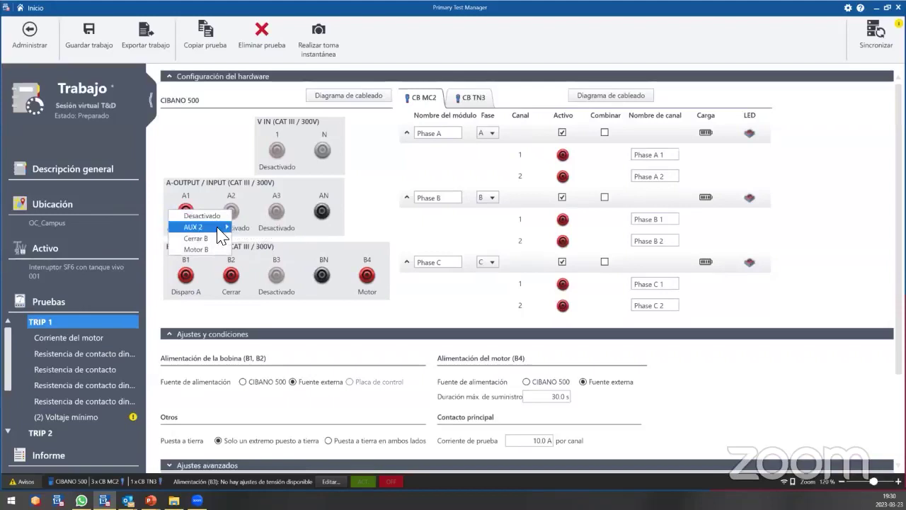
mouse_move(221, 231)
click(113, 228)
click(277, 211)
mouse_move(261, 229)
click(159, 228)
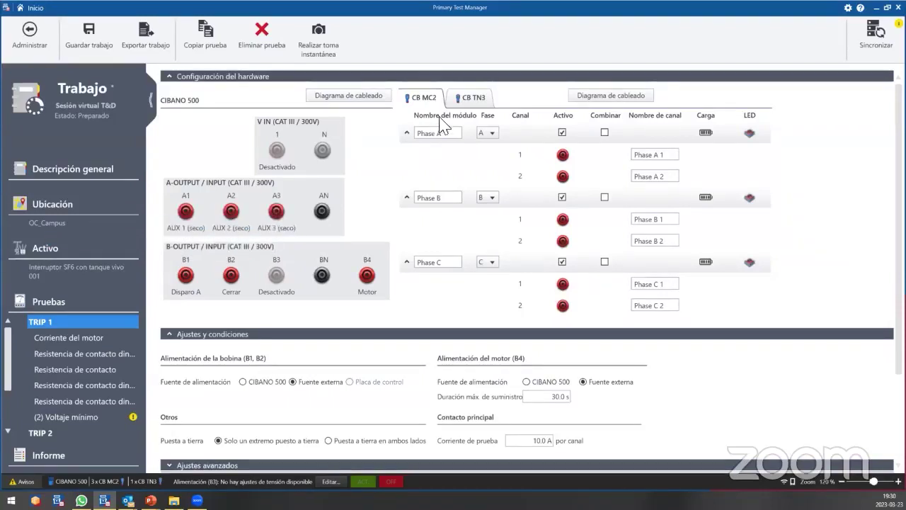
click(562, 176)
click(563, 240)
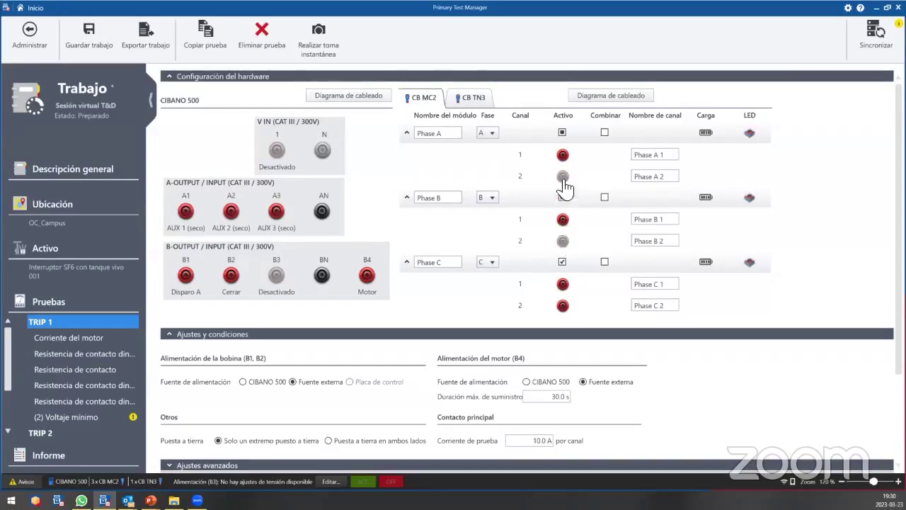
click(563, 241)
click(559, 176)
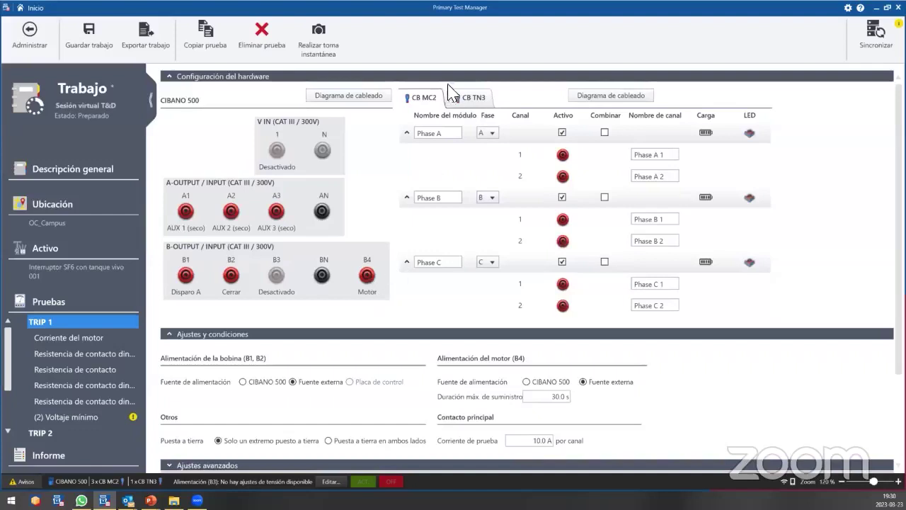
Step: Deactivate channels 2 and 3 of the CB TN3 module and set channel 1's transducer type to análogo
click(483, 99)
click(580, 175)
click(581, 197)
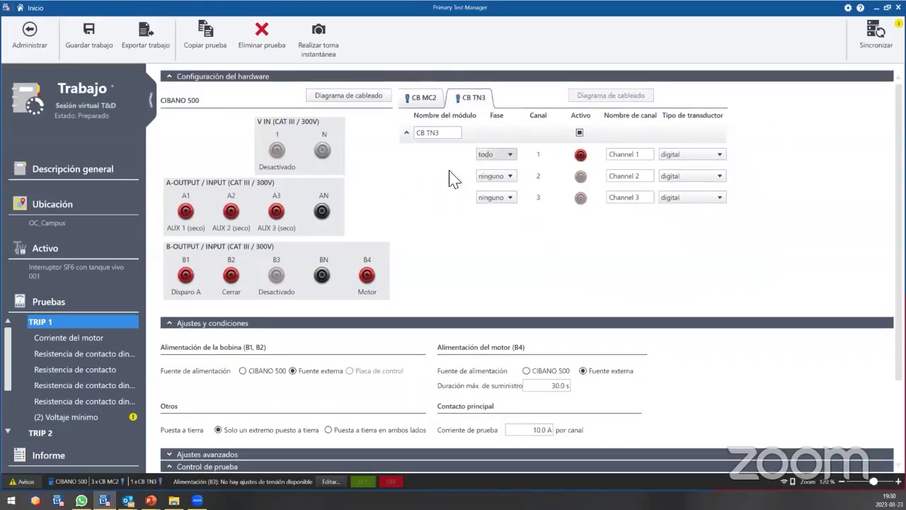
click(508, 154)
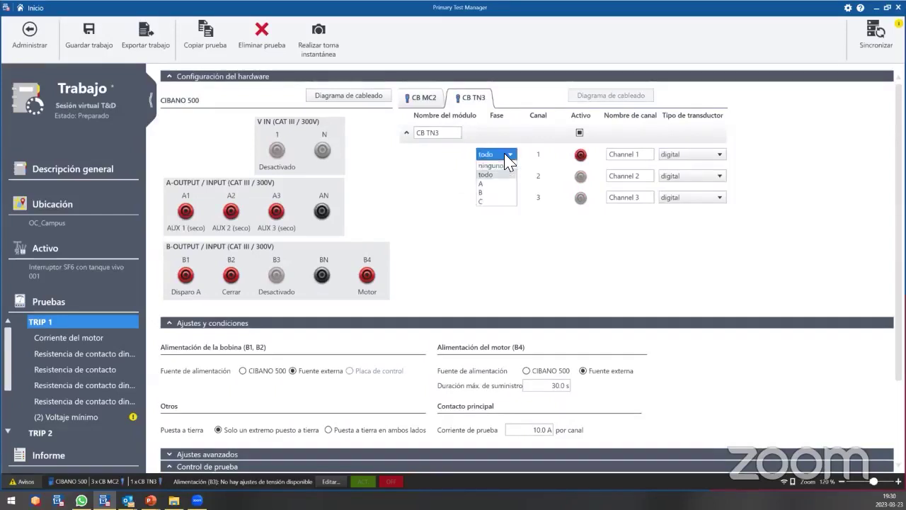
click(700, 154)
click(673, 175)
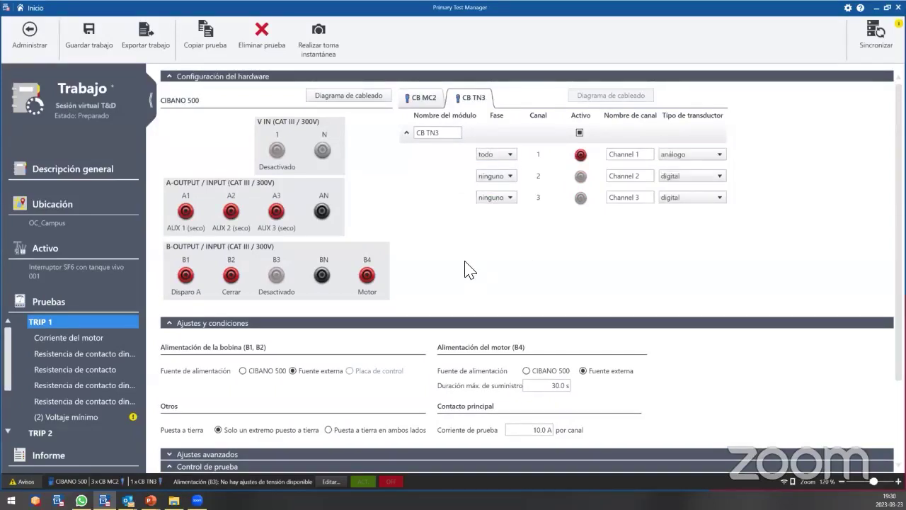
Step: Set CIBANO 500 as the power source for both the coil supply (B1, B2) and the motor supply (B4)
scroll(465, 269, down, 1)
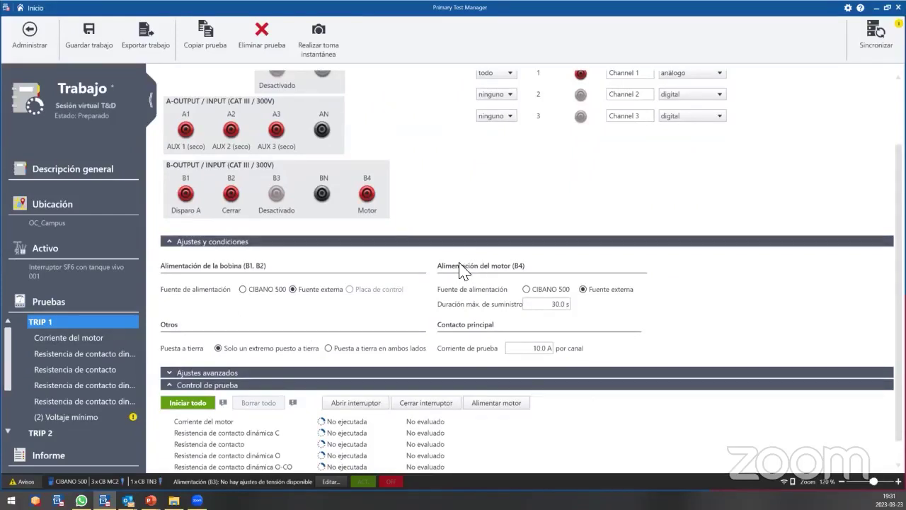
click(243, 289)
click(536, 289)
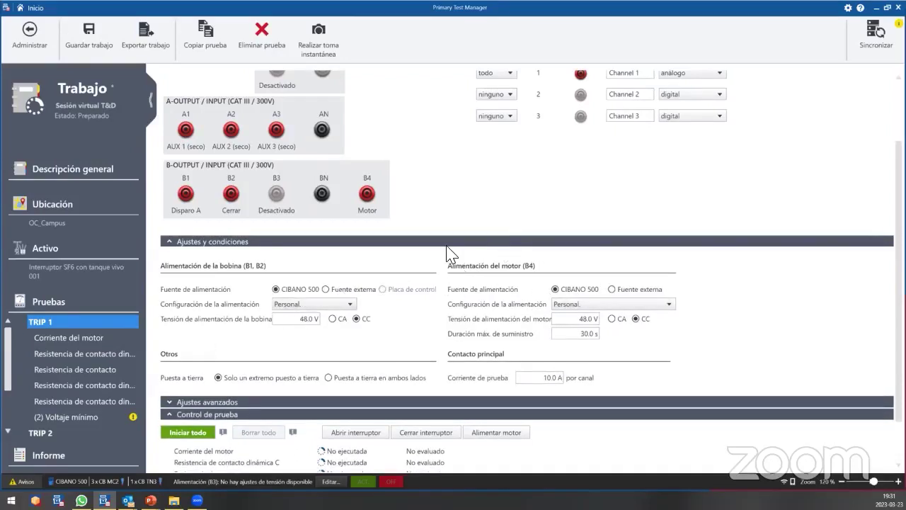
Step: Try the external source for the coil supply and the motor supply, returning each to CIBANO 500
scroll(449, 253, up, 2)
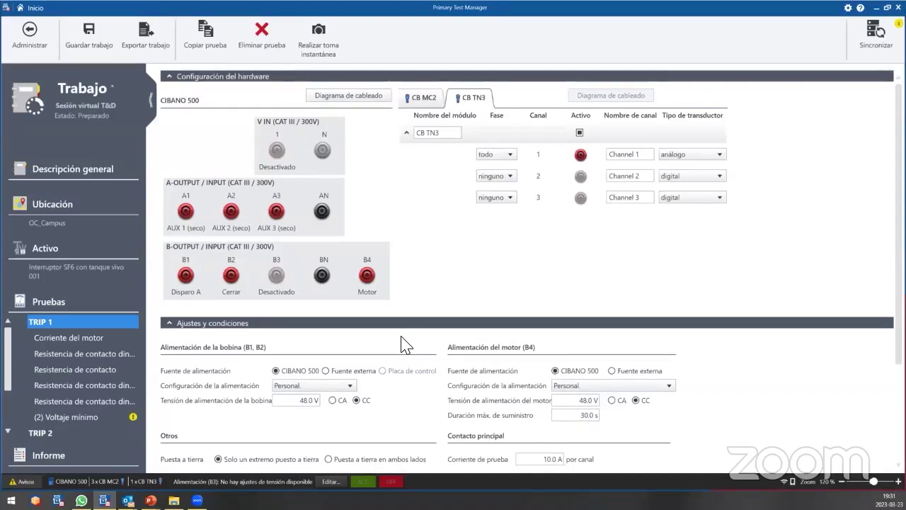
click(335, 370)
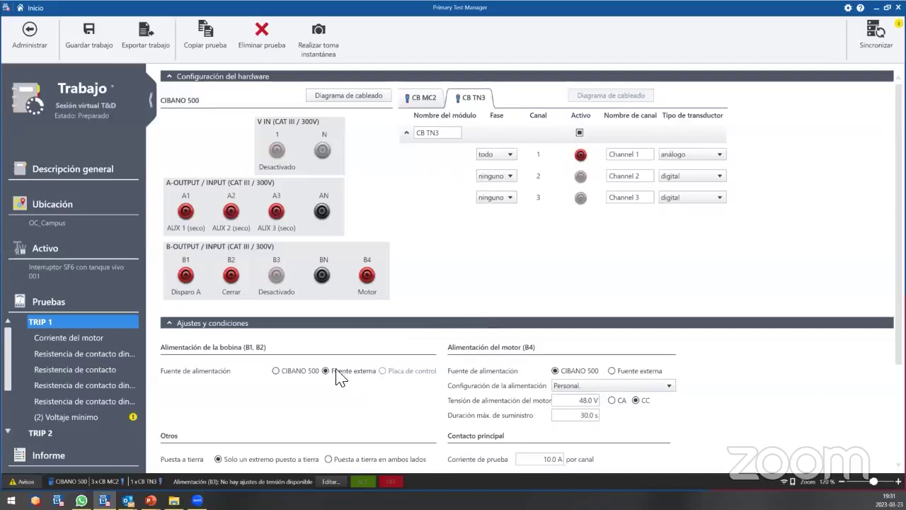
click(276, 371)
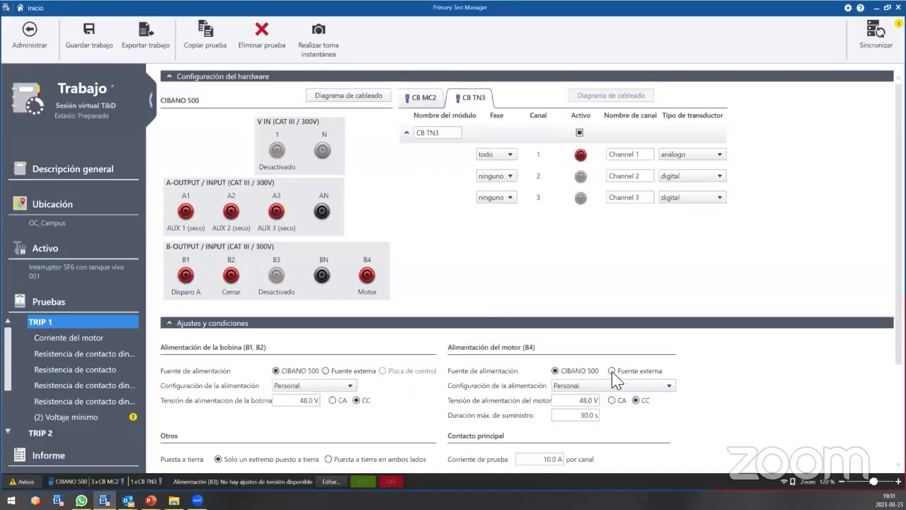
click(612, 371)
click(556, 371)
Step: Show TRIP 1's advanced settings and set the resolution of the CB TN3 Channel 1 analog transducer to 1°
scroll(581, 350, down, 3)
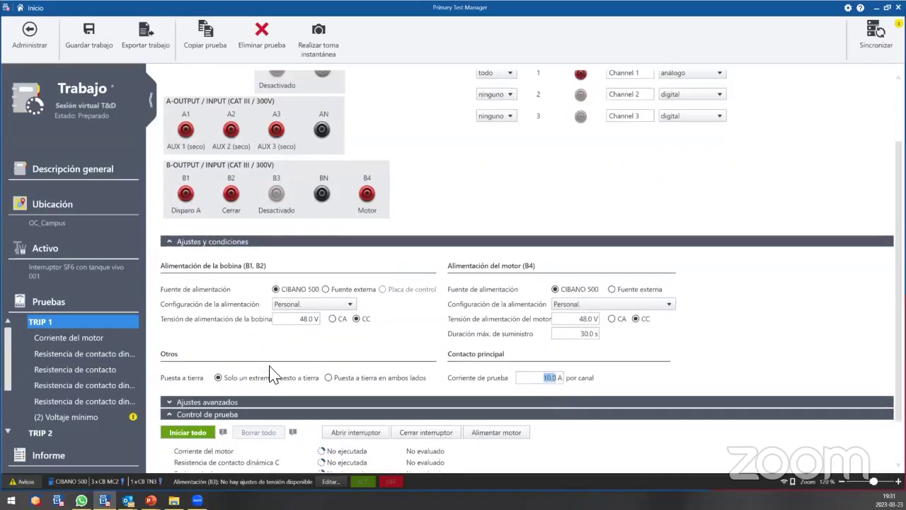
scroll(265, 372, down, 2)
click(213, 349)
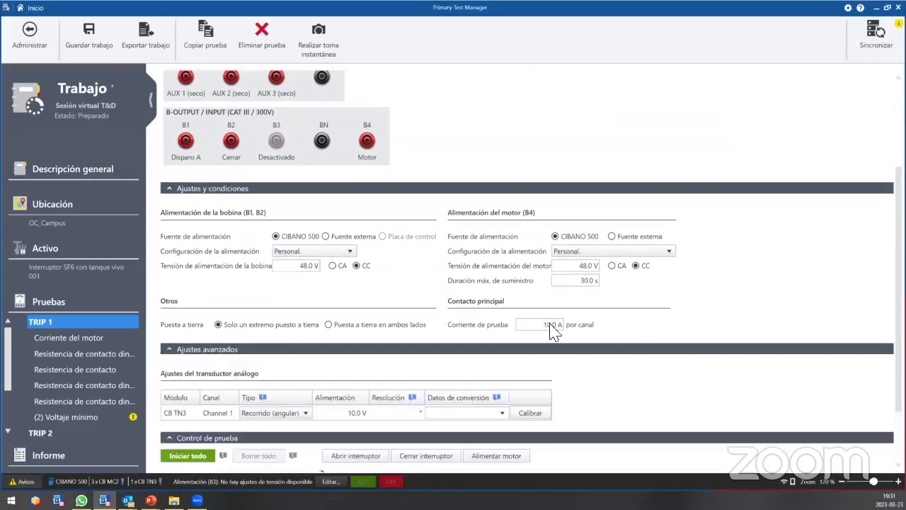
click(405, 415)
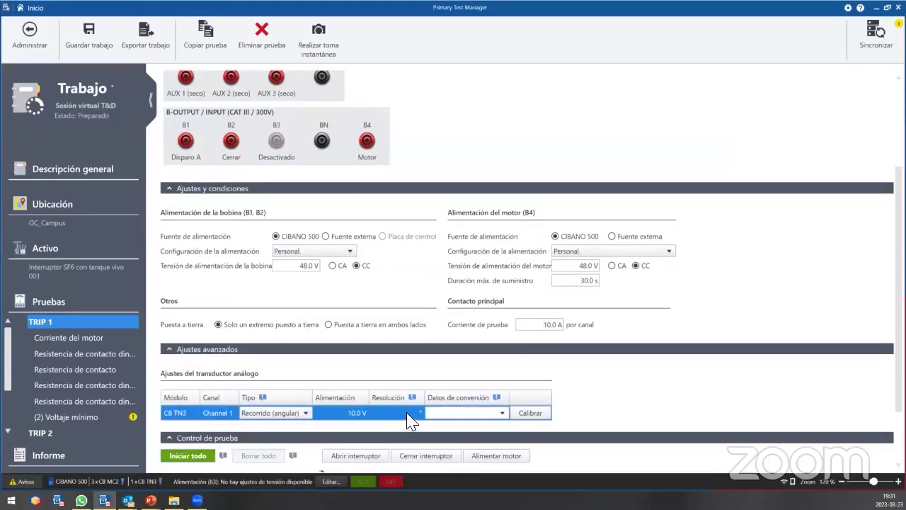
click(408, 415)
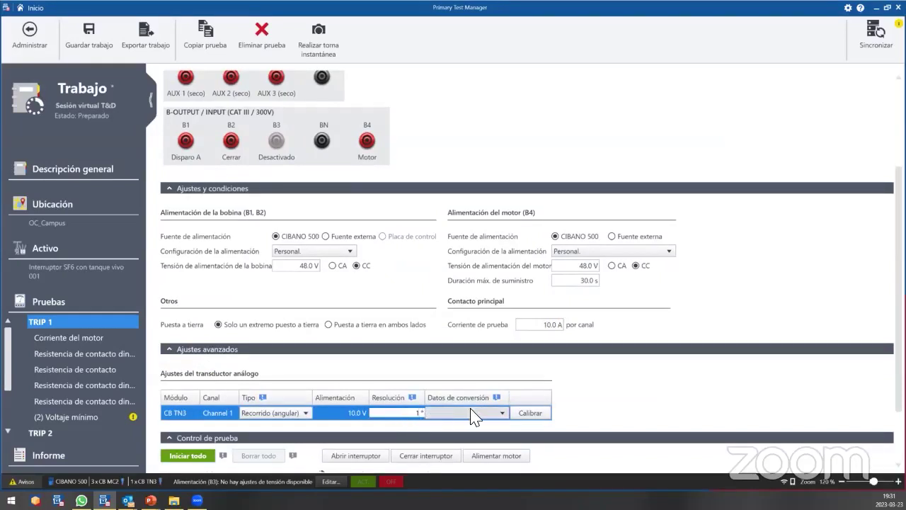
text(1)
click(611, 383)
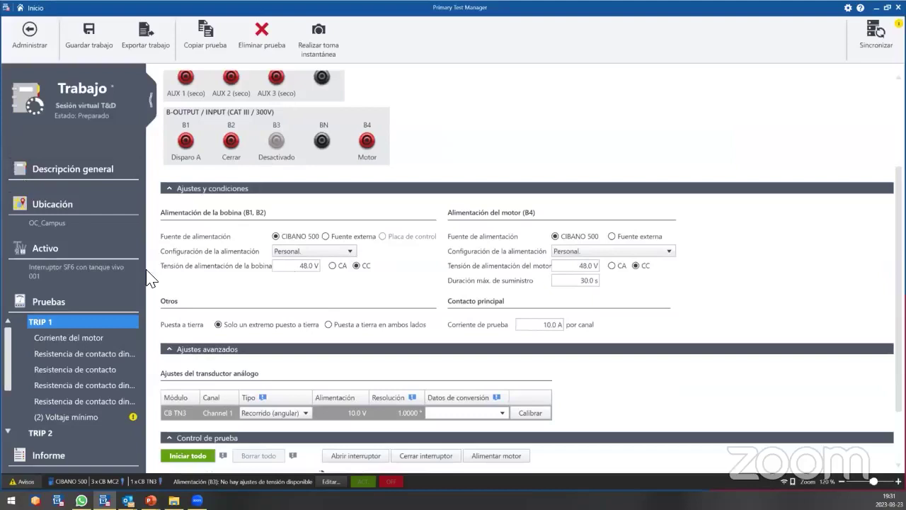
Step: Copy the analog transducer's conversion value 7.3290 from the advanced settings of the TRIP 2 group
click(67, 415)
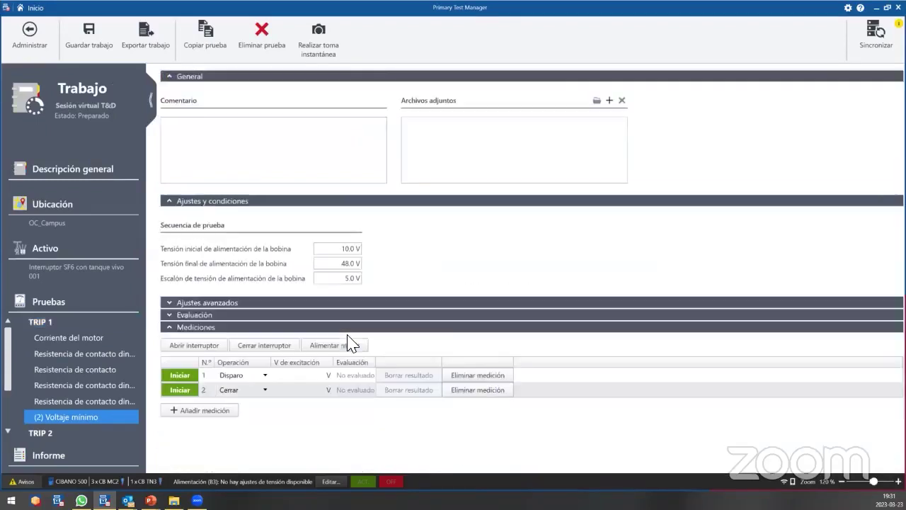
scroll(99, 405, down, 1)
click(80, 407)
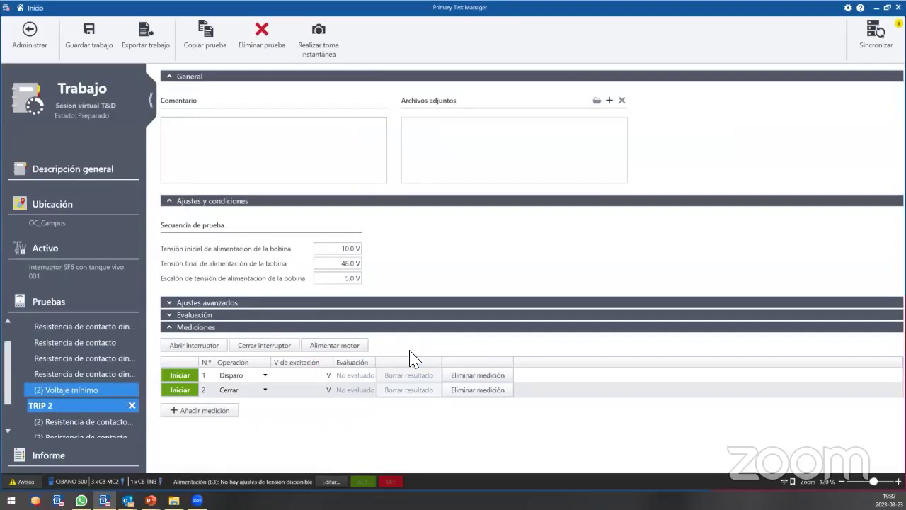
scroll(414, 356, down, 3)
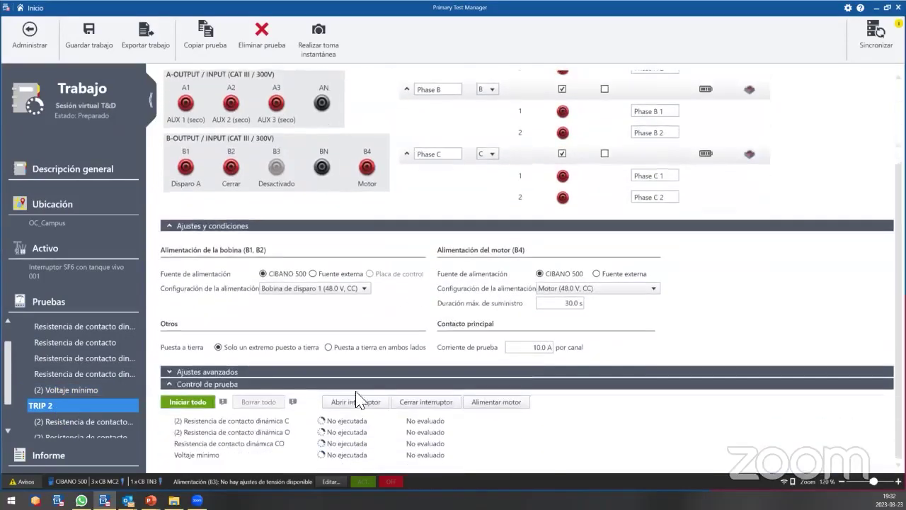
click(265, 374)
scroll(414, 373, down, 2)
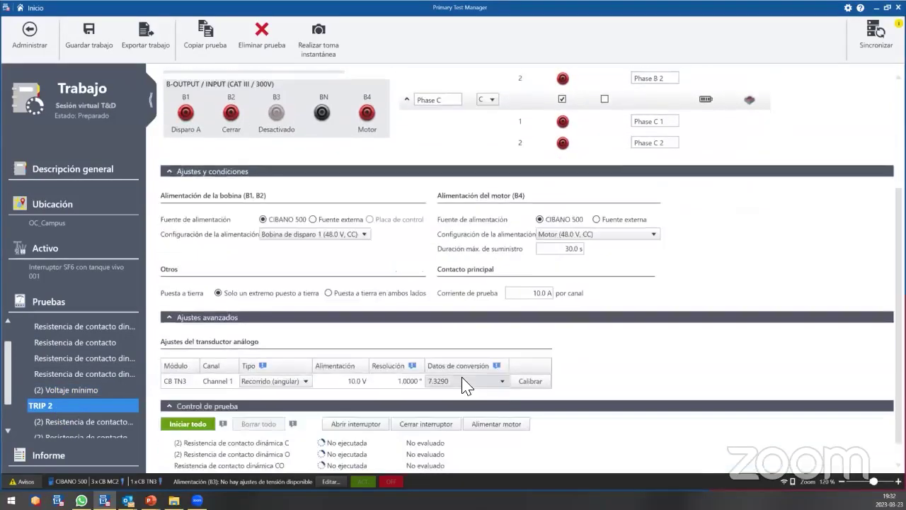
click(459, 380)
key(ctrl+c)
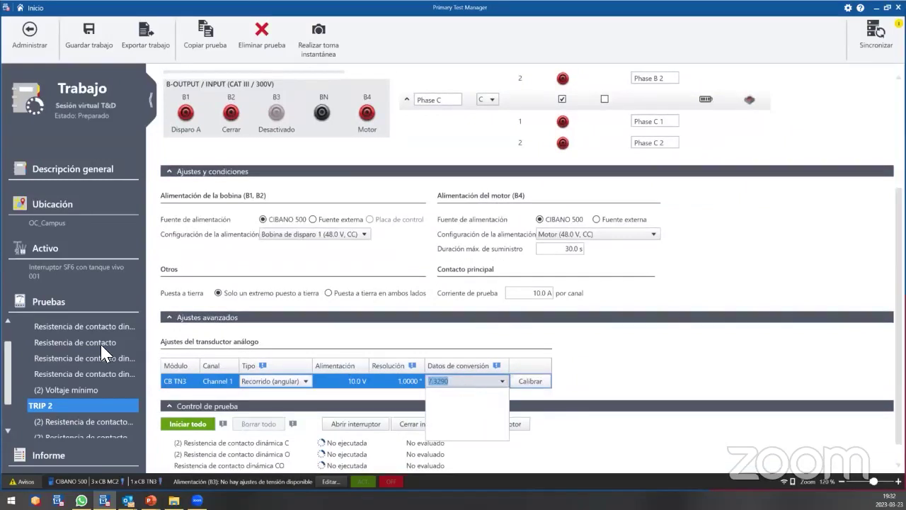
Step: Paste 7.3290 as the conversion data of the CB TN3 Channel 1 transducer in the TRIP 1 group
scroll(86, 349, up, 3)
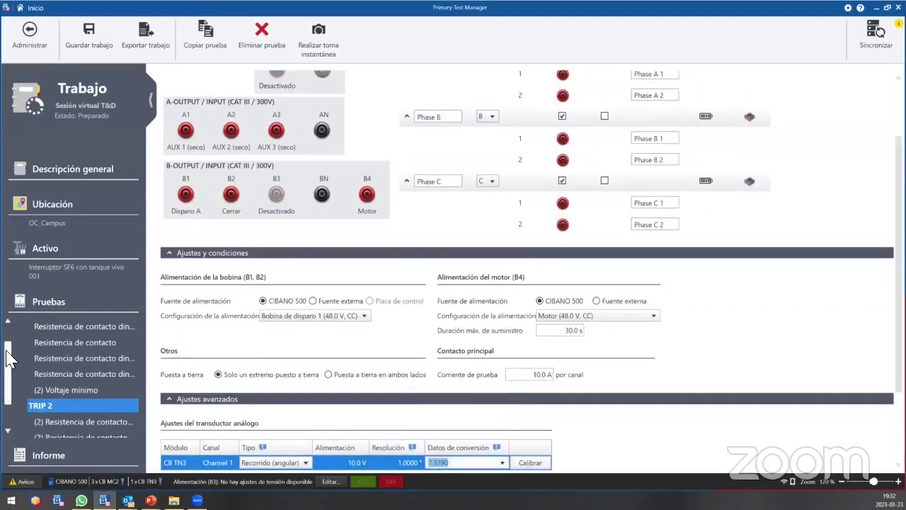
scroll(7, 357, up, 1)
click(44, 322)
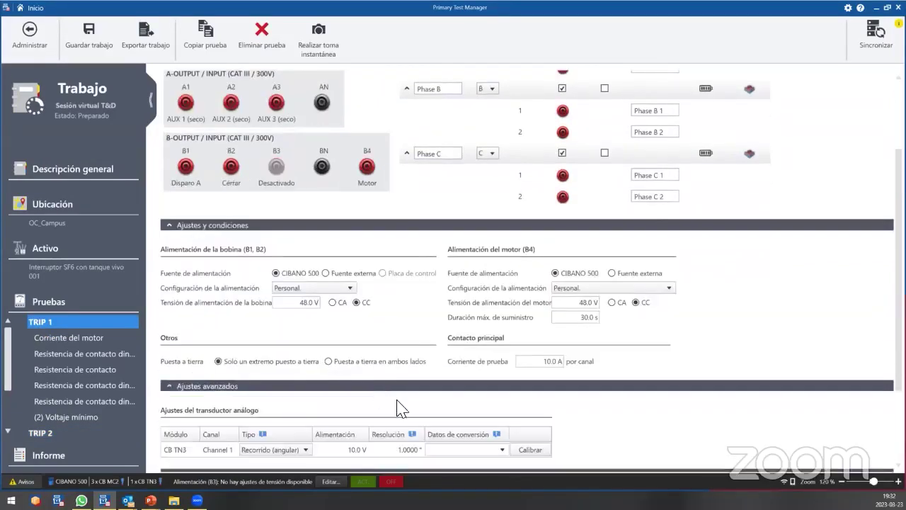
click(472, 450)
key(ctrl+v)
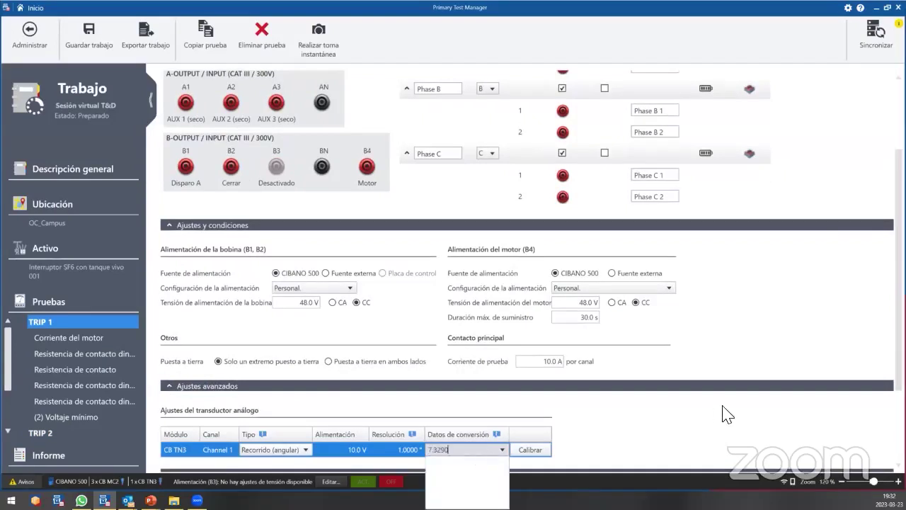
Step: Open TRIP 1's Resistencia de contacto test and start its measurement on all channels
scroll(602, 423, down, 3)
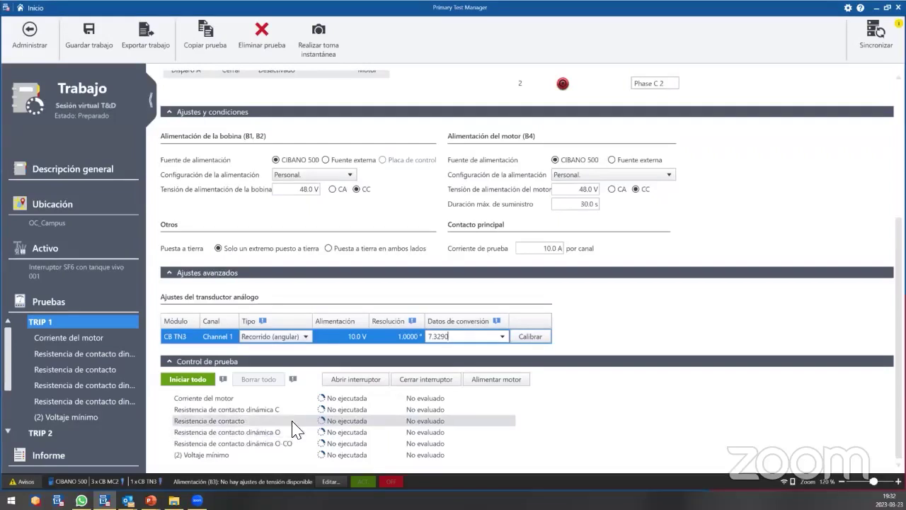
click(204, 424)
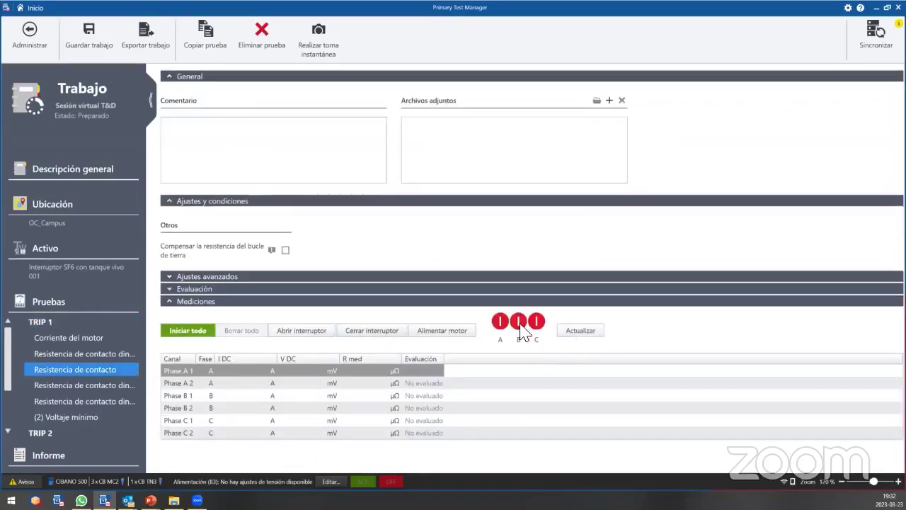
click(191, 334)
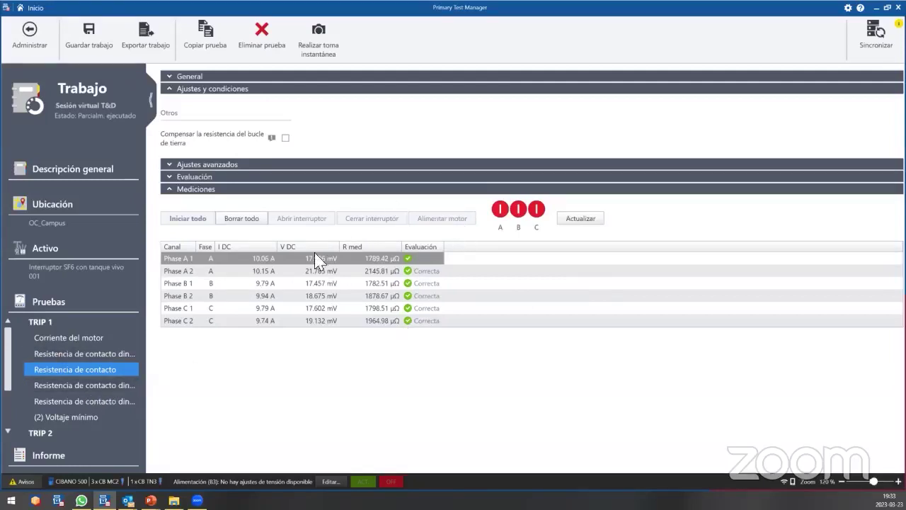
Step: Open TRIP 1's dynamic contact resistance O test and expand its advanced settings to show the sequence diagram
click(77, 384)
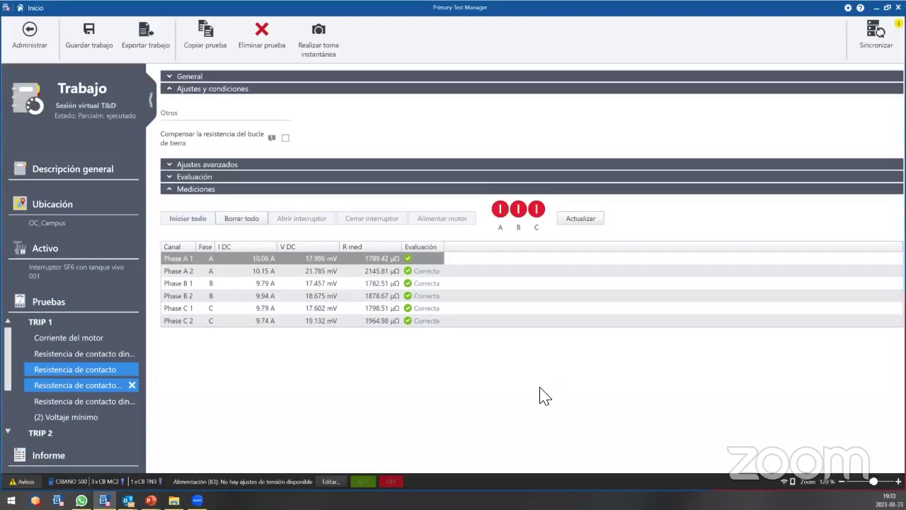
scroll(518, 319, down, 3)
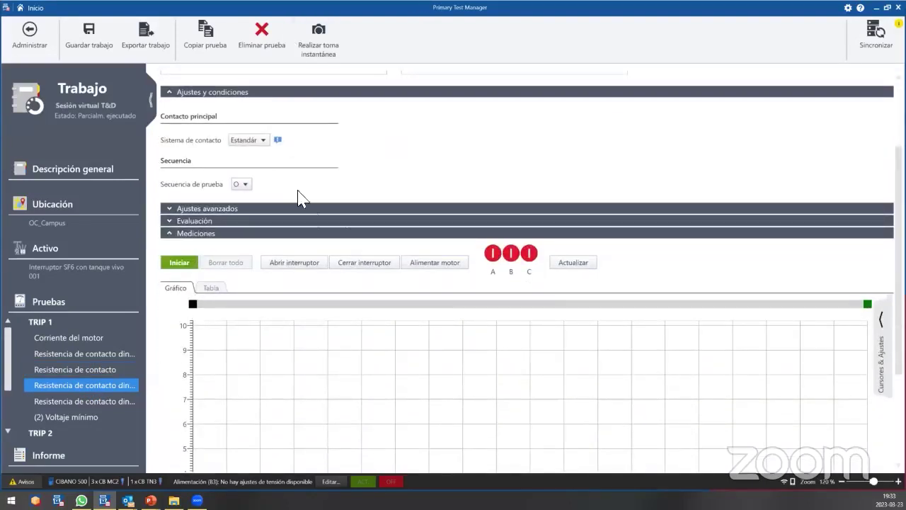
scroll(358, 213, up, 1)
scroll(358, 213, up, 3)
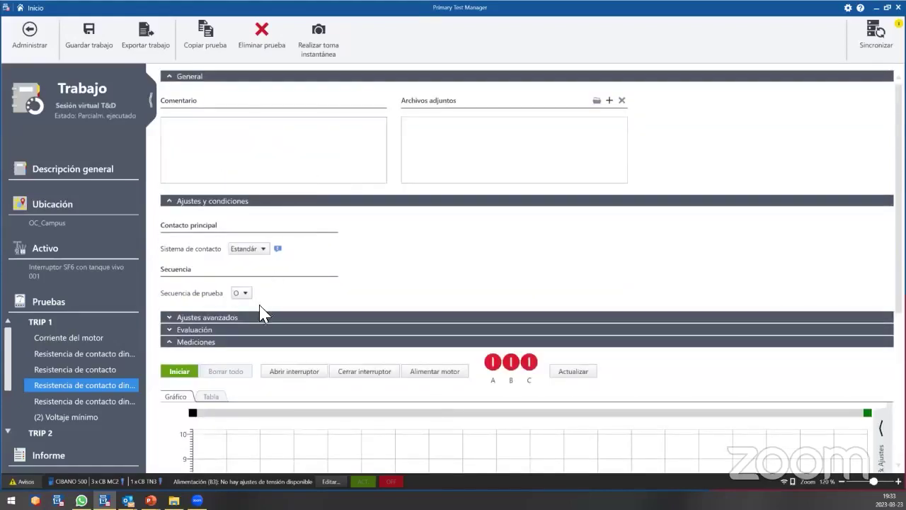
click(208, 319)
scroll(486, 361, down, 10)
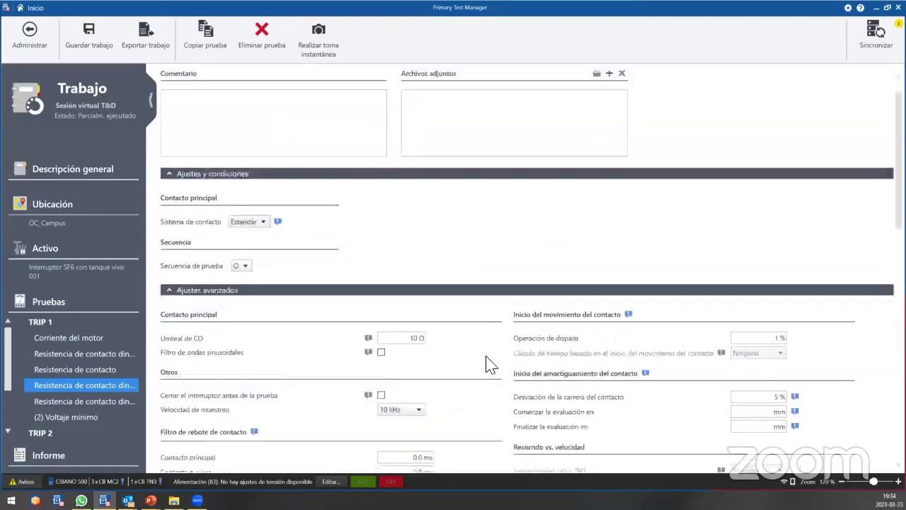
scroll(486, 361, down, 1)
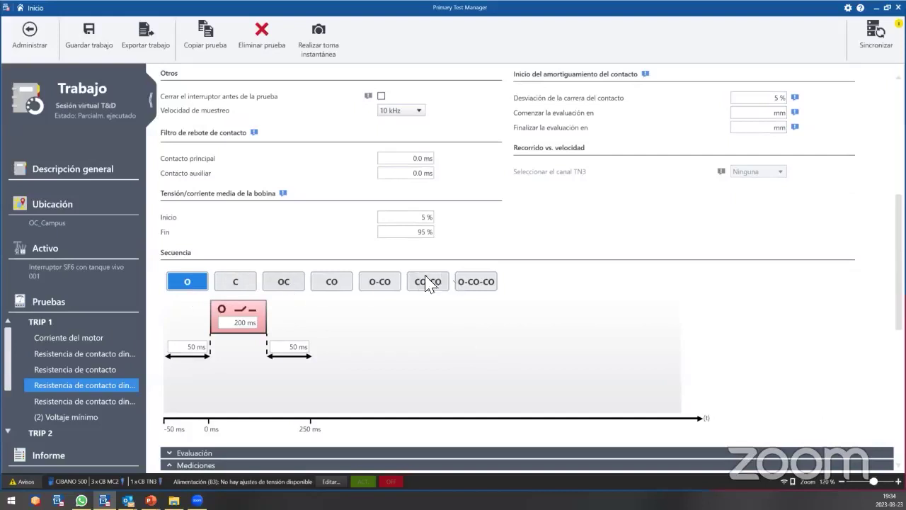
Step: Try the C, OC, CO and O-CO sequences in the dynamic contact resistance test, and return to O
click(245, 286)
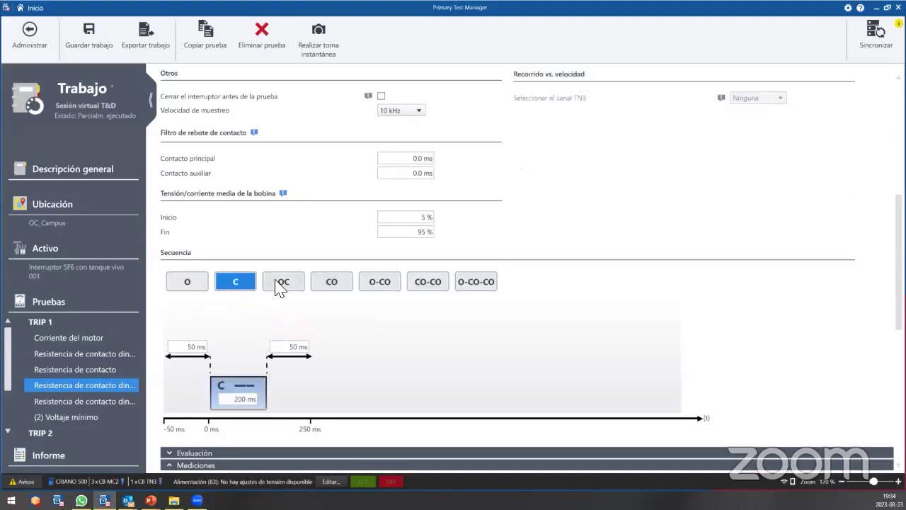
click(279, 285)
click(334, 230)
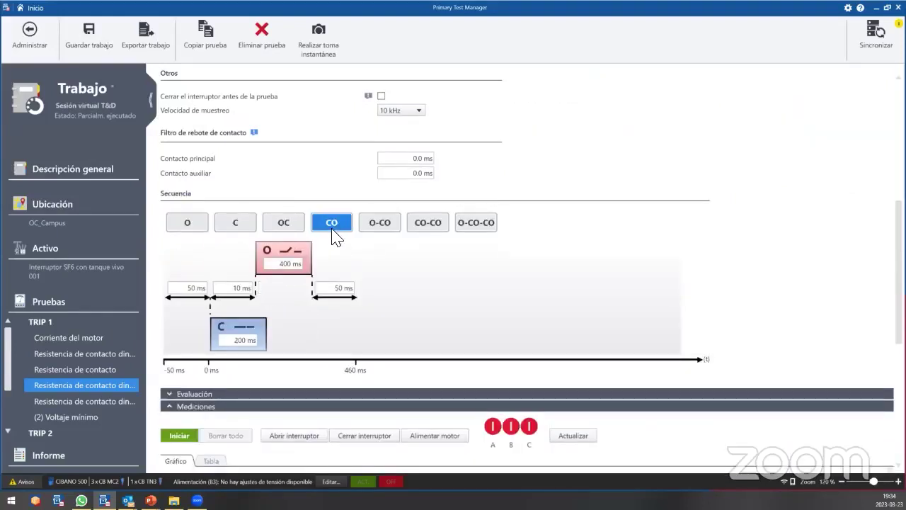
click(379, 225)
click(193, 226)
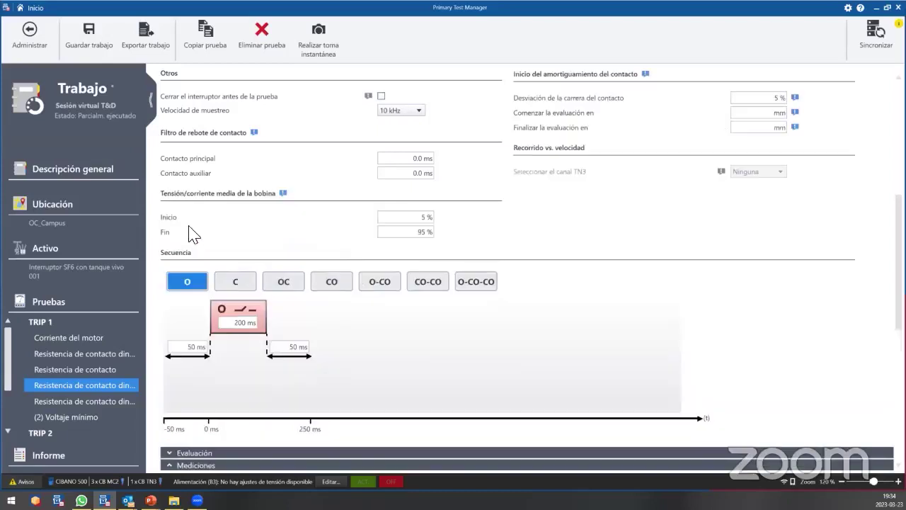
Step: Examine the O sequence's command duration and the recording times before and after the opening command
scroll(673, 303, down, 3)
scroll(673, 304, down, 1)
click(239, 213)
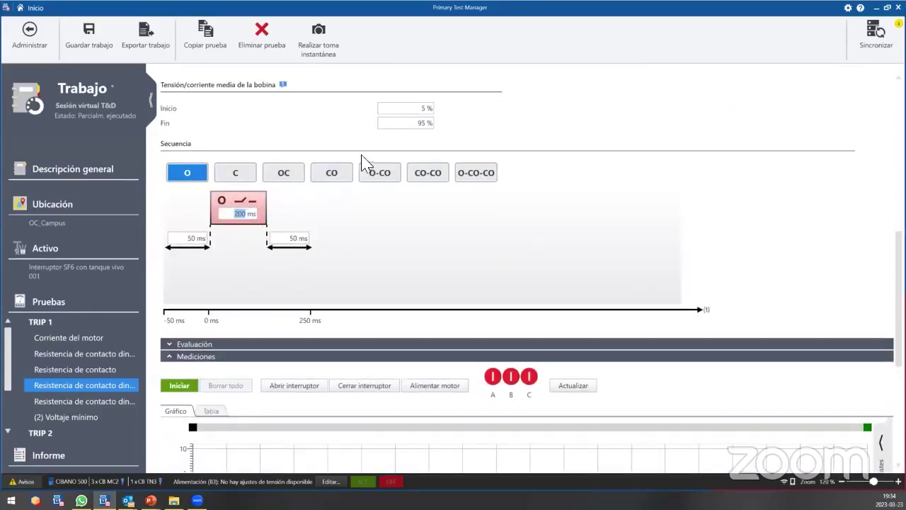
click(194, 238)
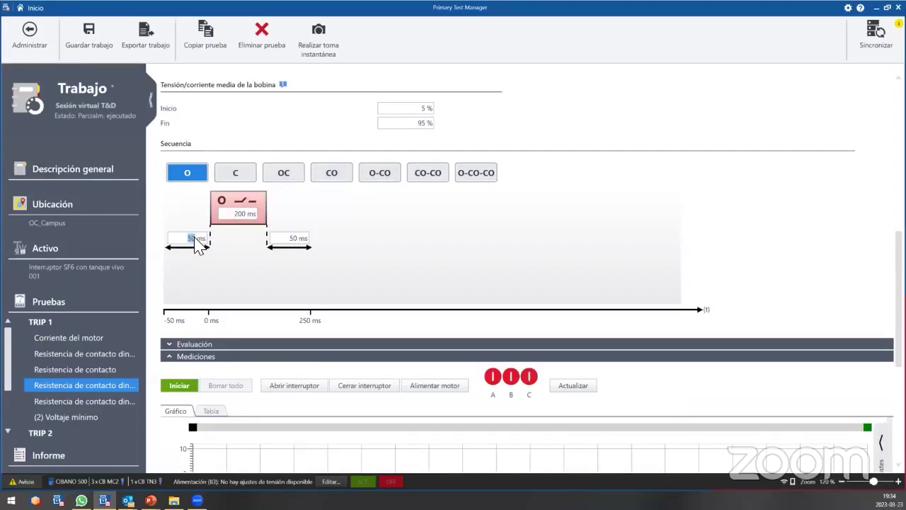
click(296, 238)
click(194, 238)
double_click(296, 238)
scroll(554, 259, down, 3)
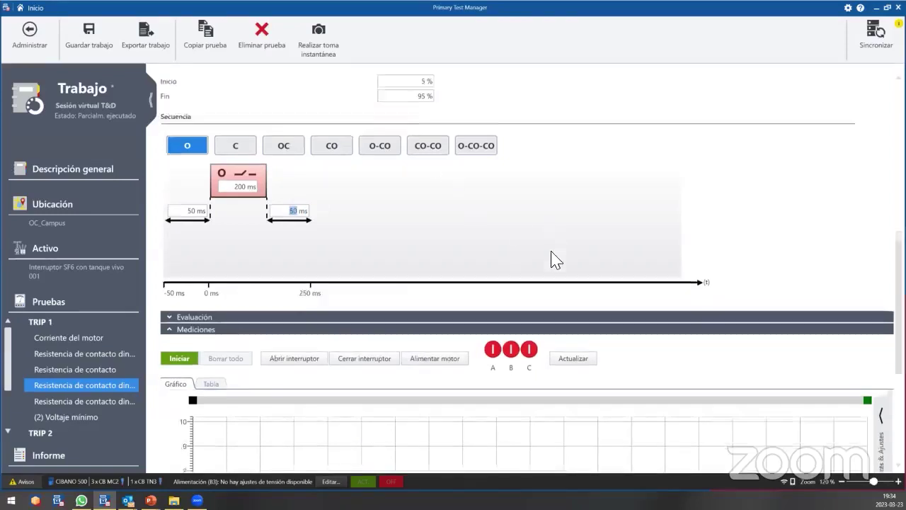
Step: Run the O dynamic contact resistance measurement and examine the main contact, auxiliary contact, travel and coil current traces
scroll(334, 312, down, 1)
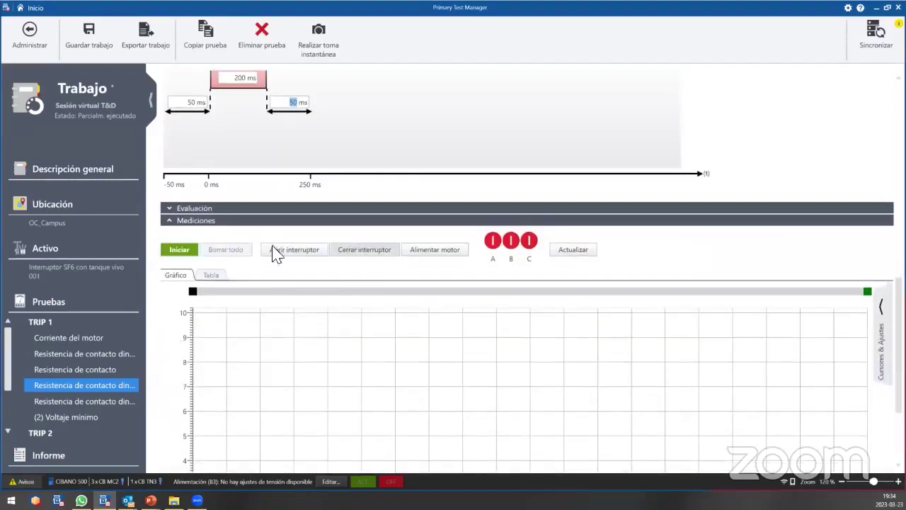
click(180, 249)
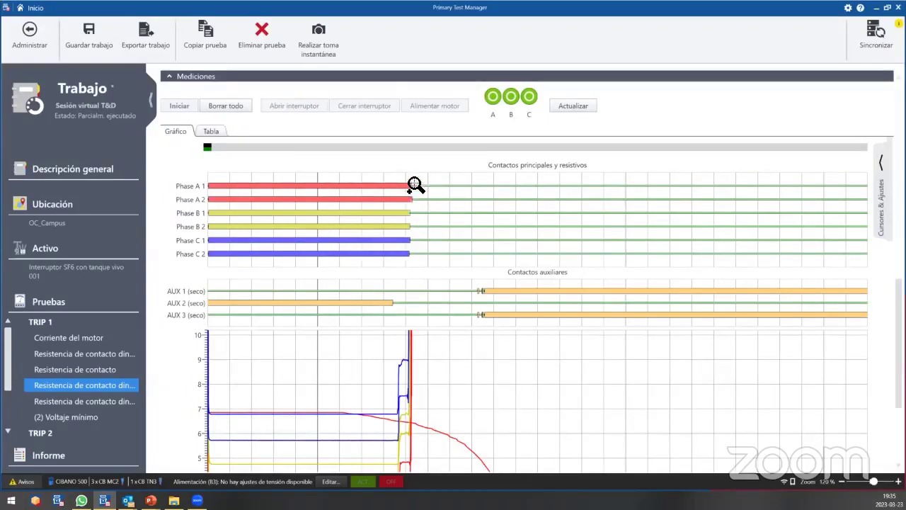
scroll(417, 198, down, 2)
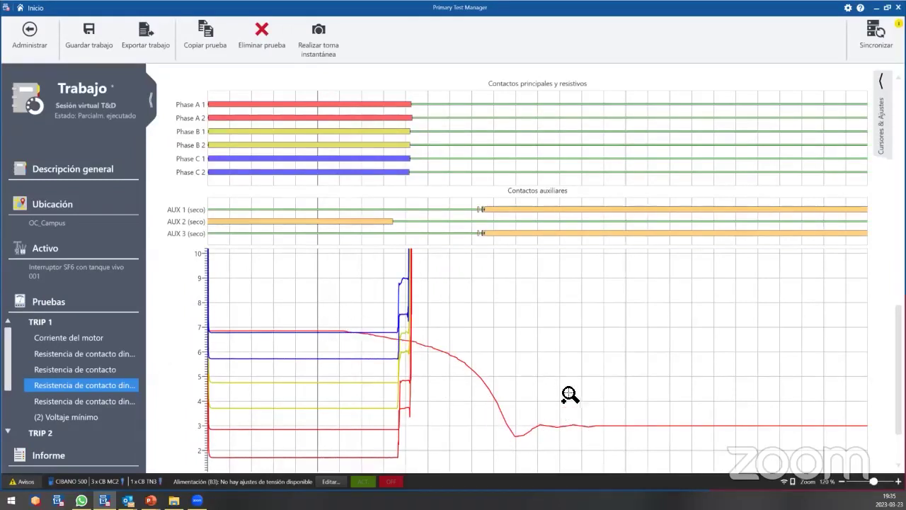
scroll(570, 395, down, 2)
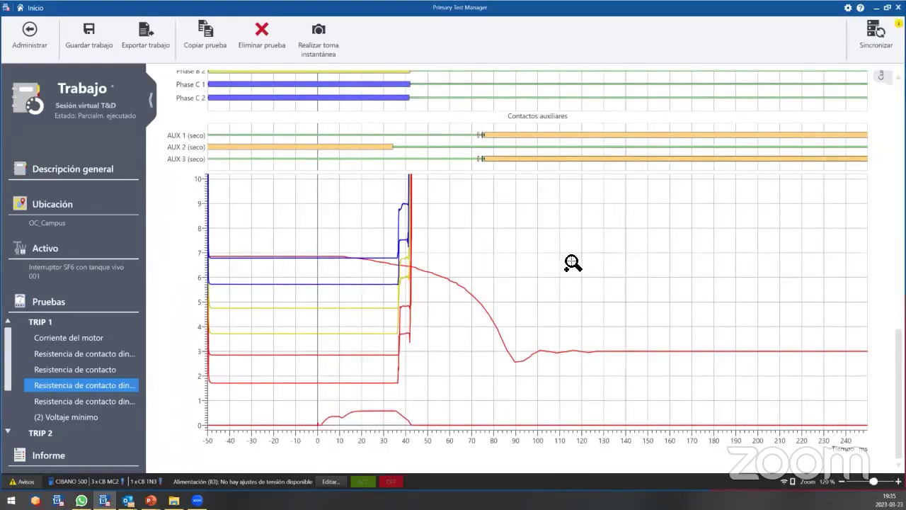
scroll(577, 265, up, 2)
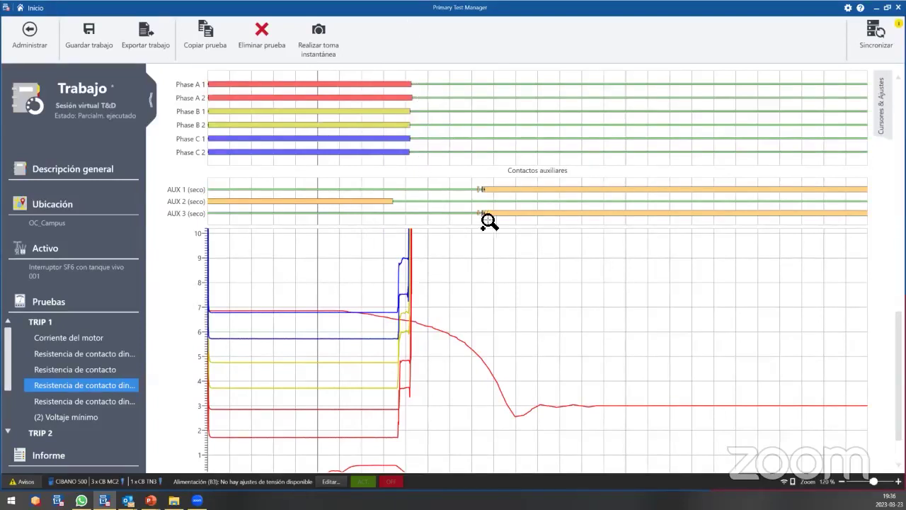
mouse_move(478, 216)
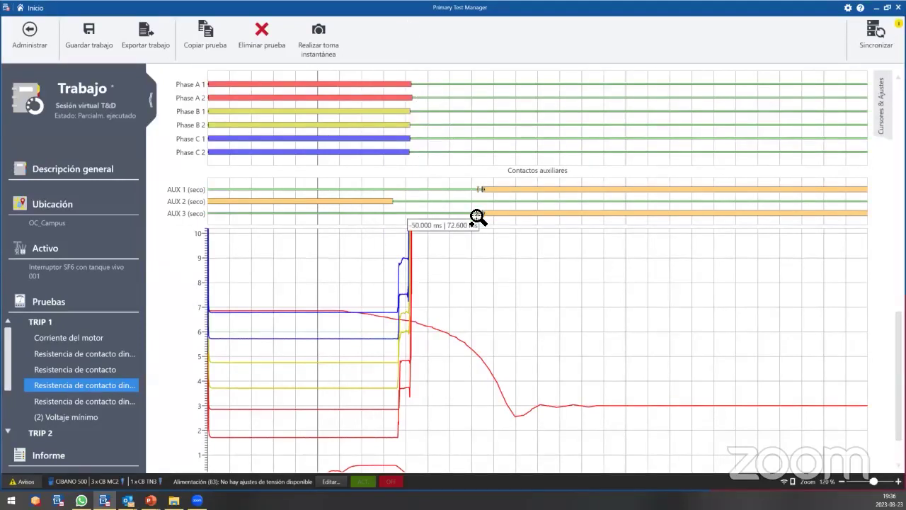
scroll(189, 142, up, 2)
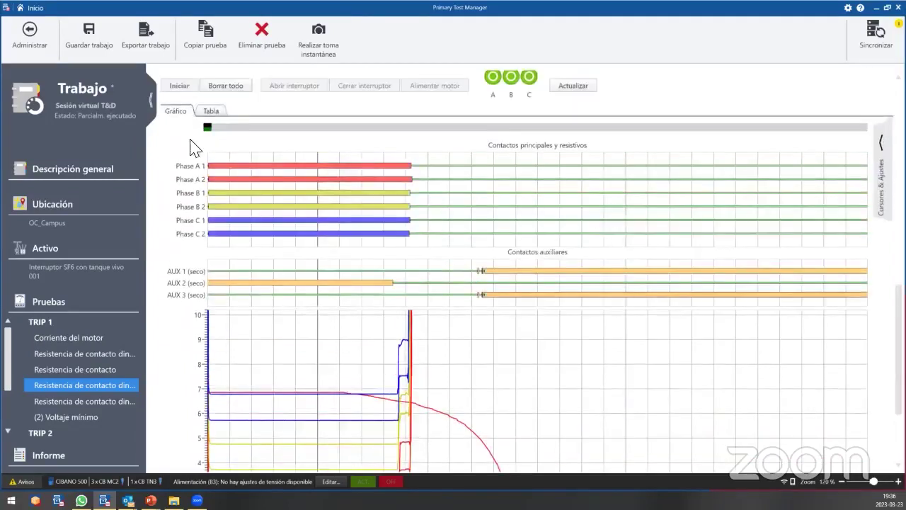
Step: Place the graph cursors at about 0 ms and 43 ms, at the opening command and main contact separation, and show their readouts
drag(212, 135, 321, 134)
drag(210, 128, 412, 132)
scroll(718, 205, down, 1)
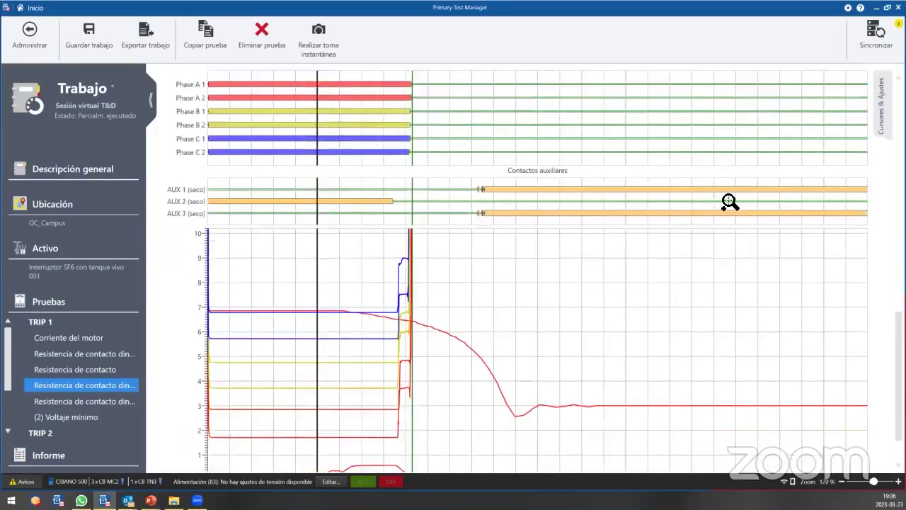
click(881, 142)
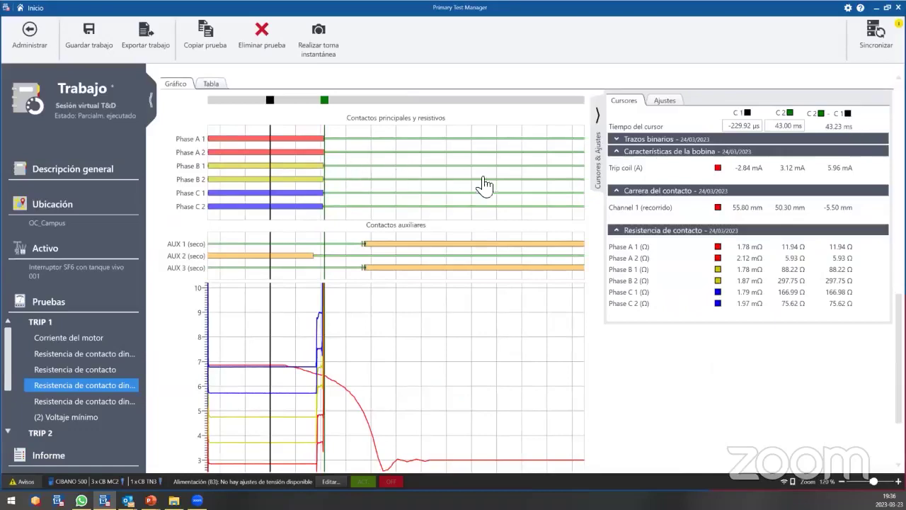
Step: Open the O test's results table and expand phases A, B and C to read each contact's opening times
scroll(375, 191, up, 4)
click(211, 193)
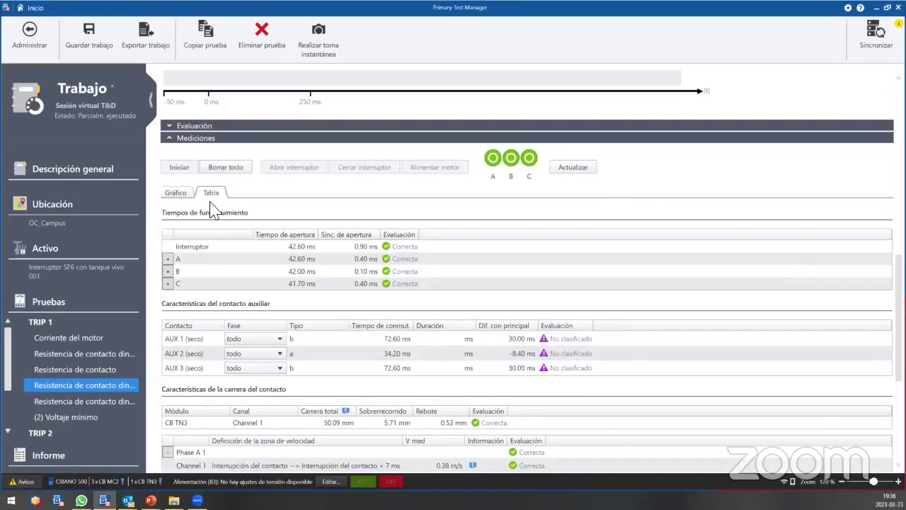
scroll(298, 187, down, 2)
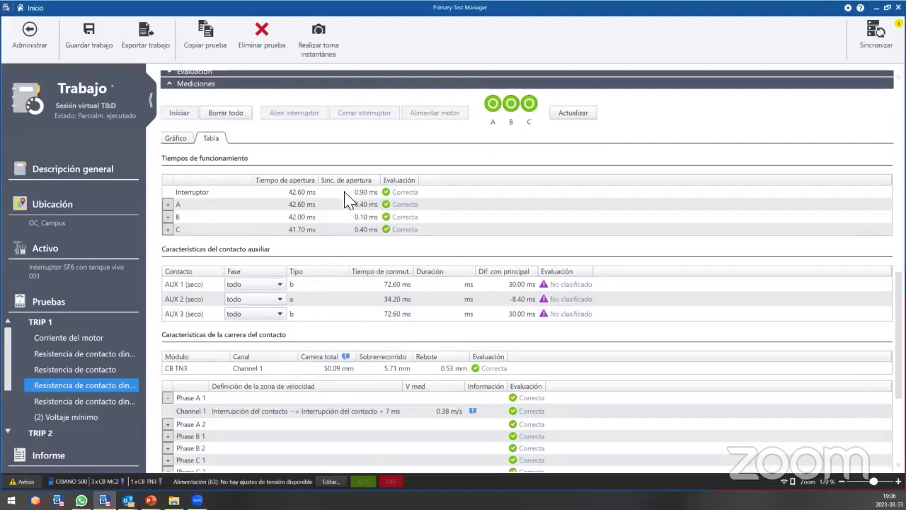
click(168, 204)
click(168, 241)
click(167, 279)
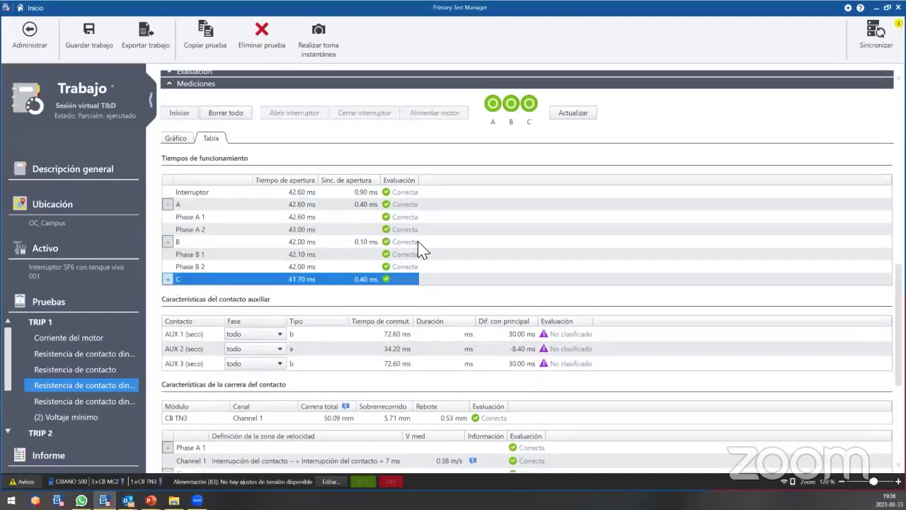
scroll(495, 184, down, 2)
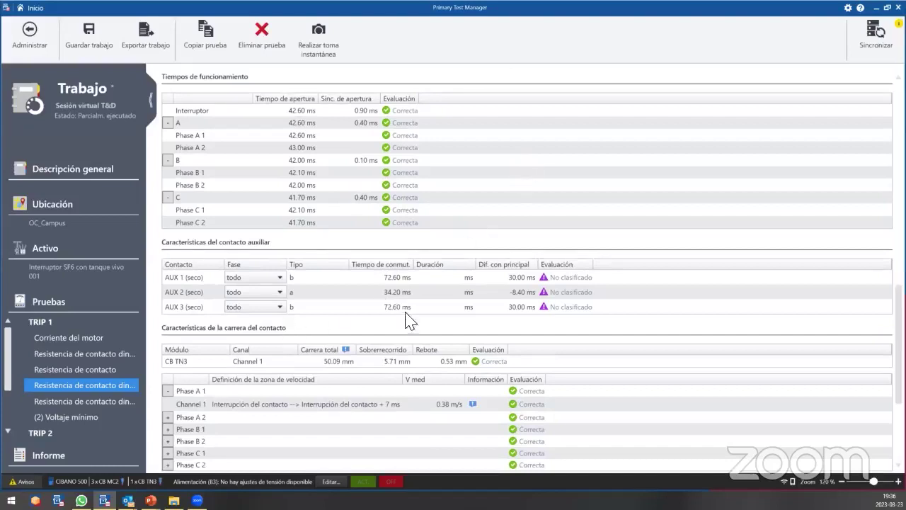
Step: Review the auxiliary contacts' switching times and assign AUX 1, AUX 2 and AUX 3 to phase A
drag(393, 277, 466, 301)
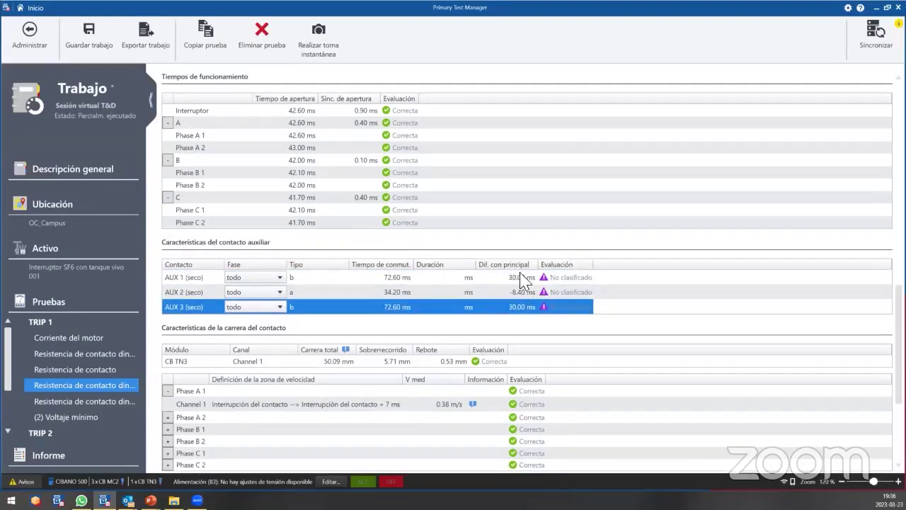
drag(523, 280, 263, 316)
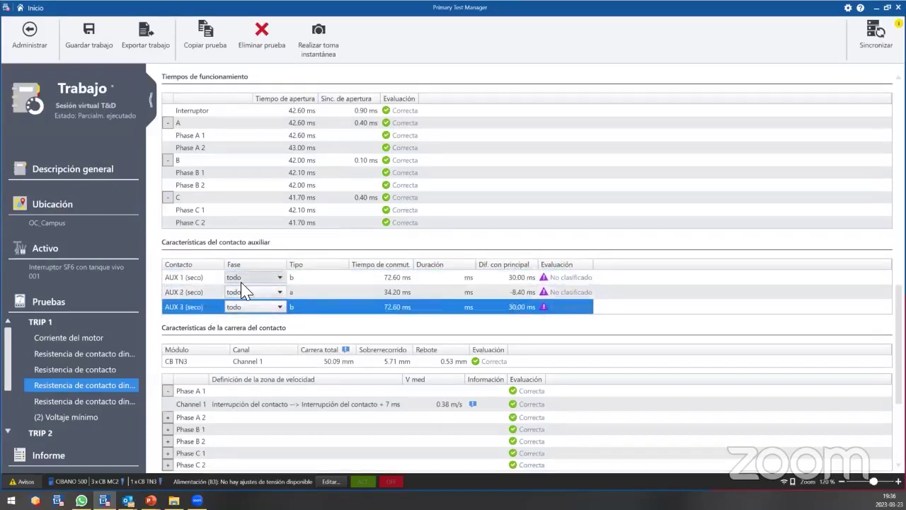
click(249, 278)
click(230, 306)
click(248, 292)
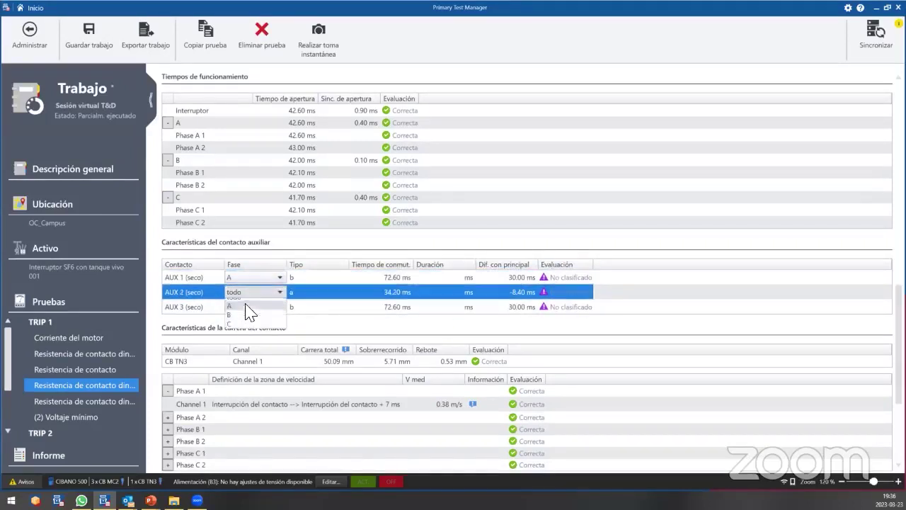
click(236, 322)
click(248, 306)
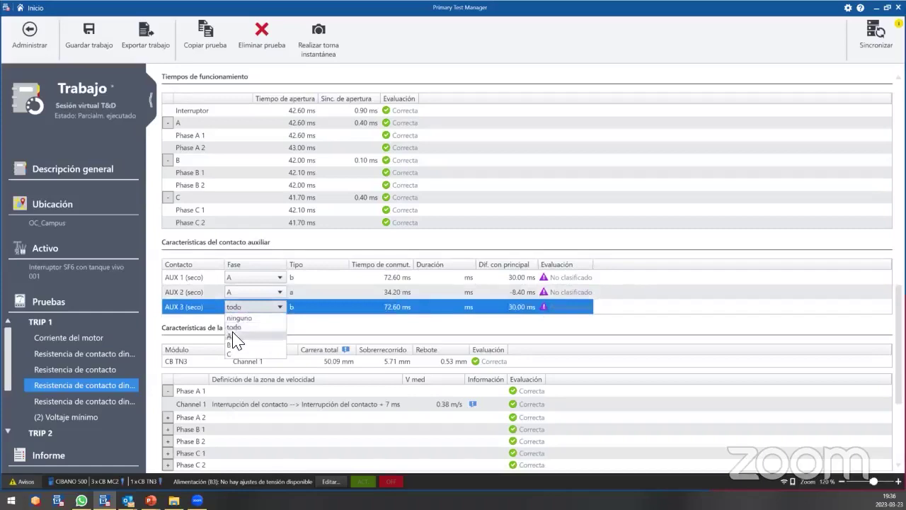
click(233, 337)
click(653, 245)
Step: Expand the speed zones of Phase A 2, B 1 and B 2, and review the travel, main contact and coil results
scroll(566, 237, down, 5)
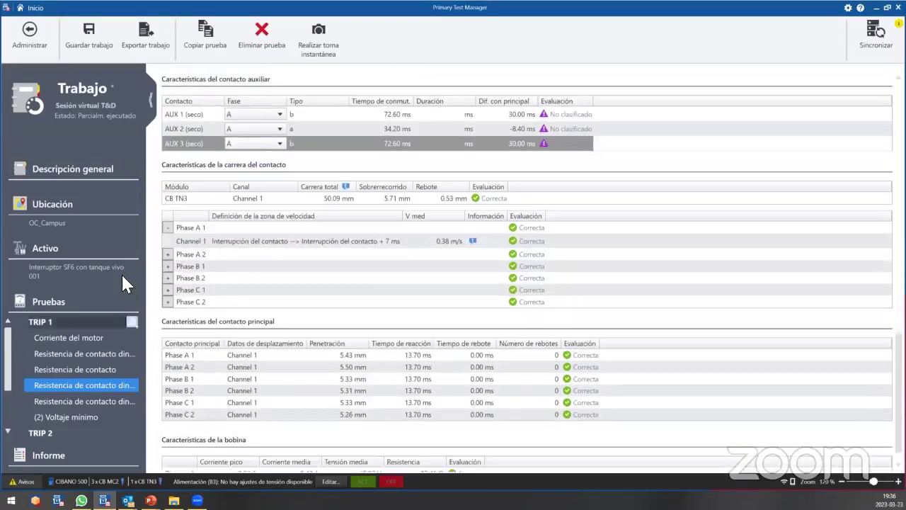
click(168, 254)
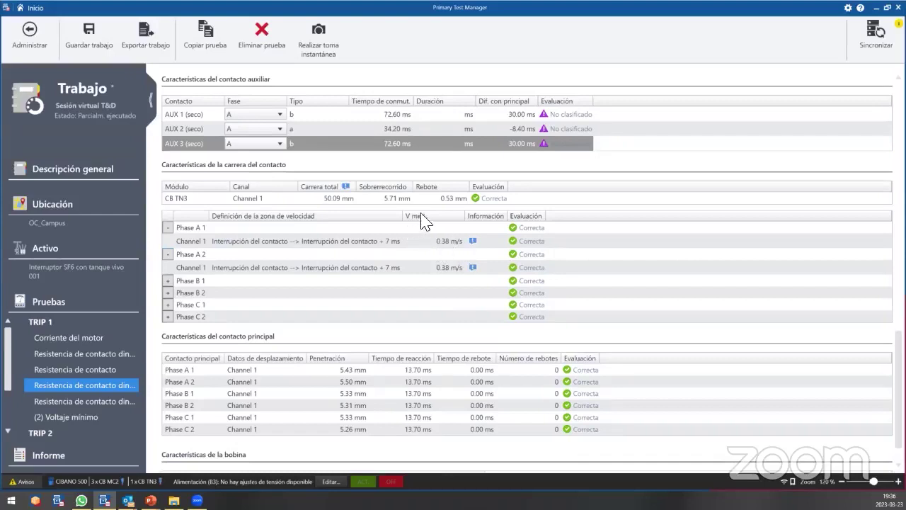
click(339, 200)
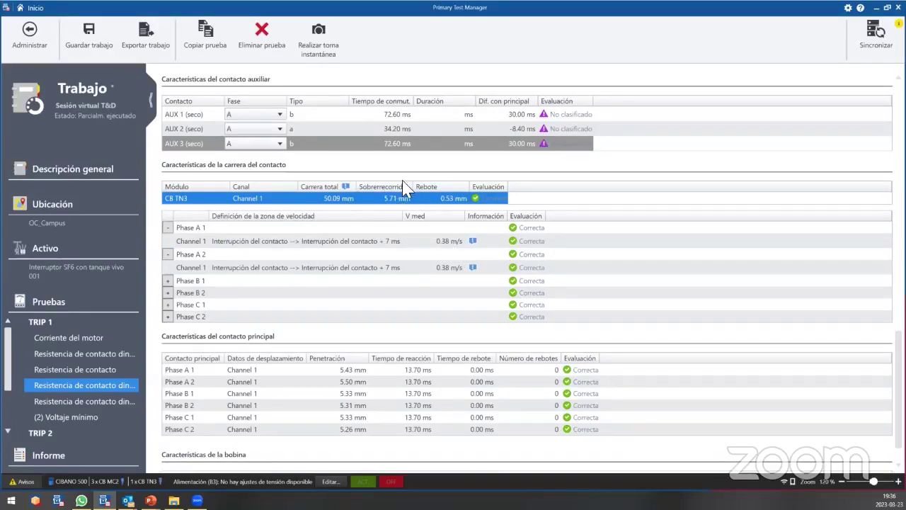
click(168, 280)
click(168, 307)
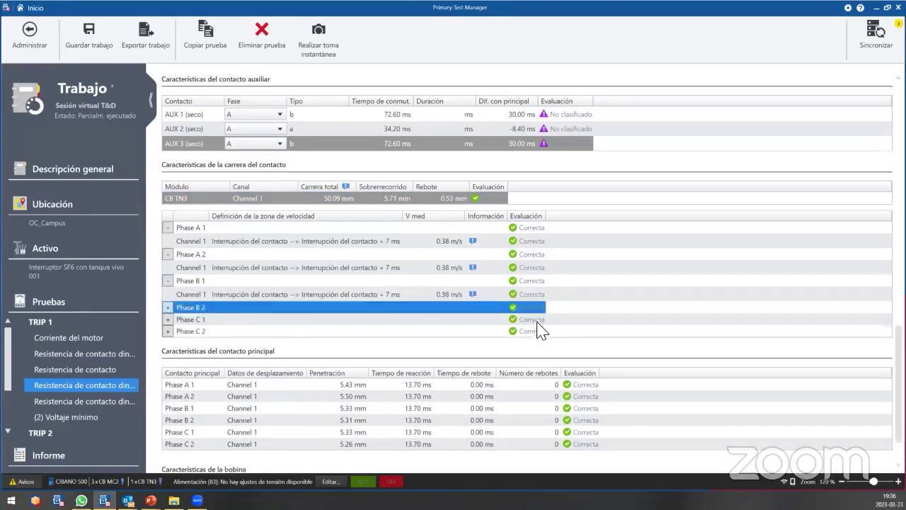
scroll(543, 326, down, 2)
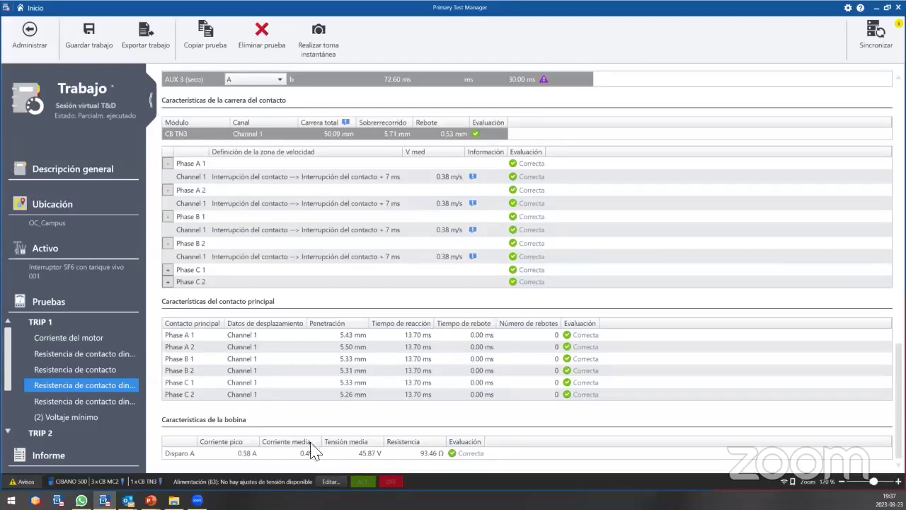
scroll(566, 390, up, 1)
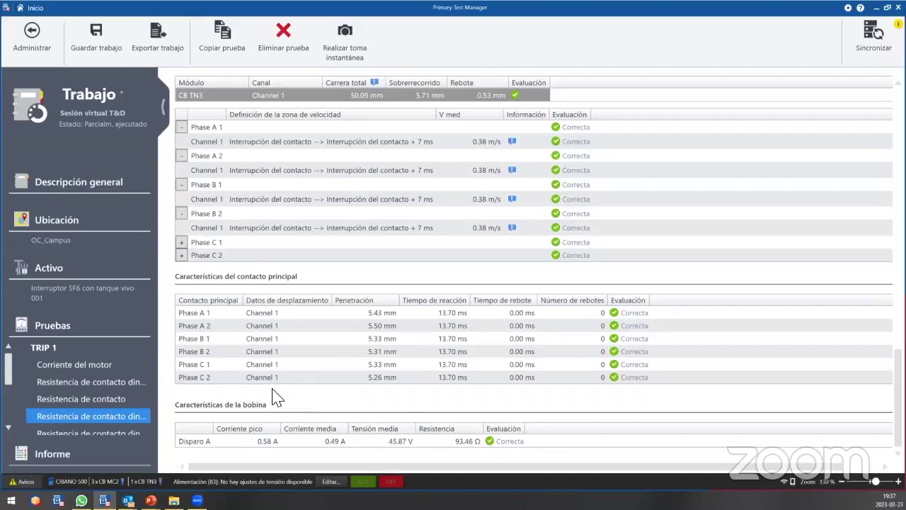
scroll(592, 278, up, 3)
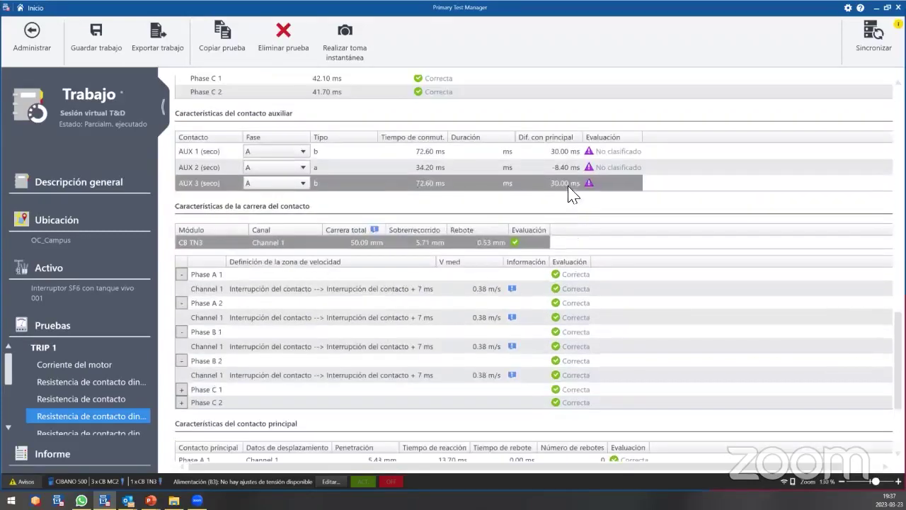
scroll(435, 156, up, 5)
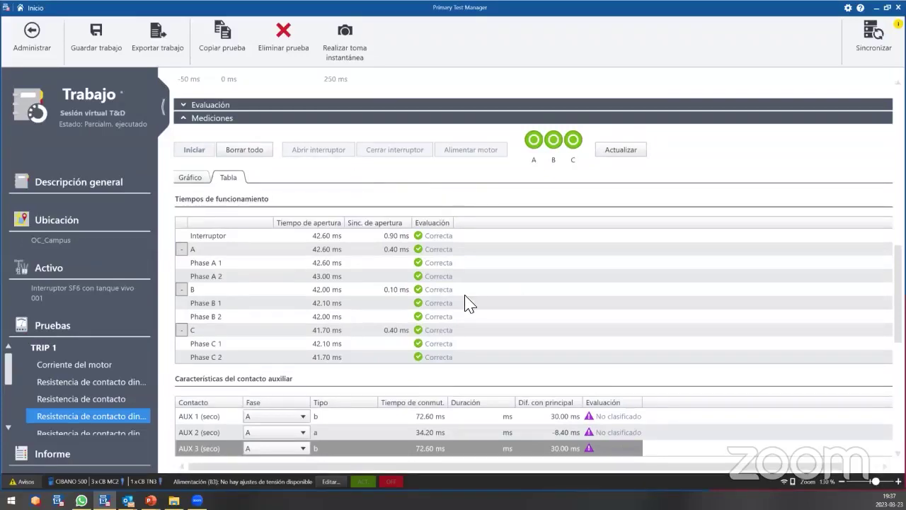
scroll(464, 303, down, 7)
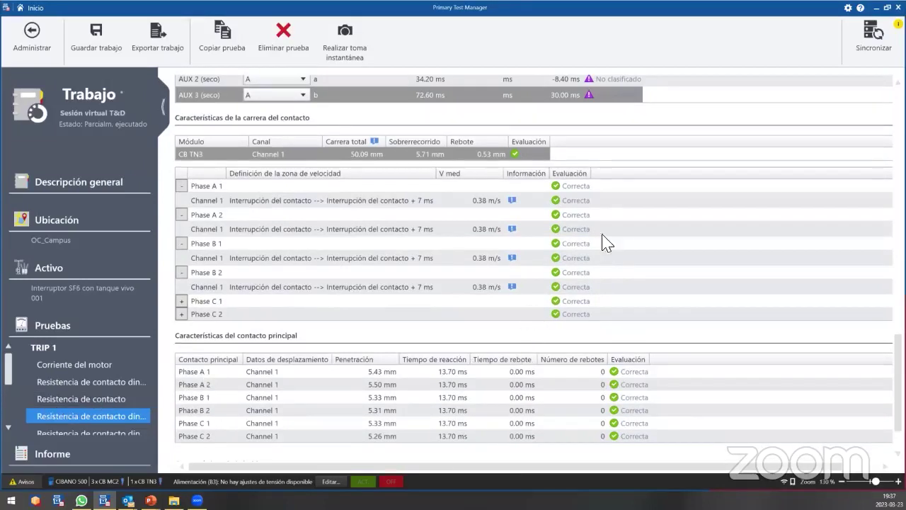
Step: Open TRIP 1's dynamic contact resistance C test, keep sequence C, and expand the advanced settings to show the sequence diagram
click(89, 386)
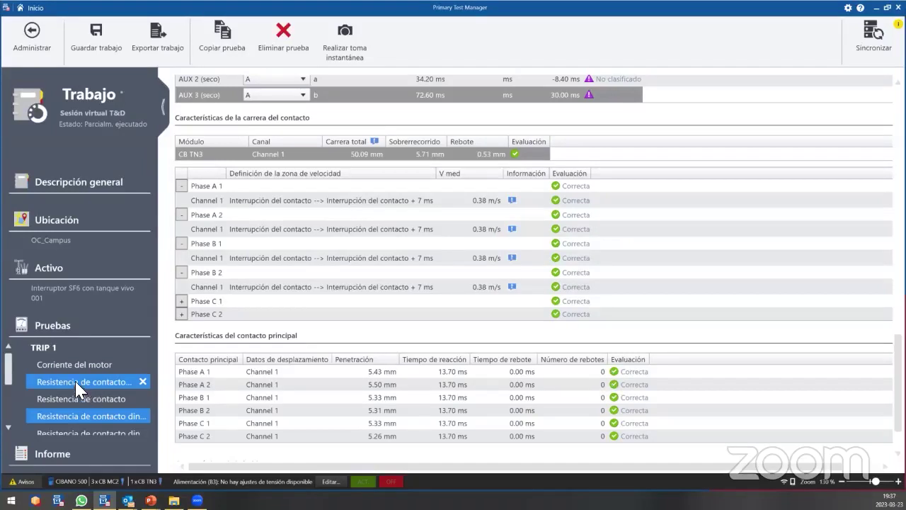
click(111, 388)
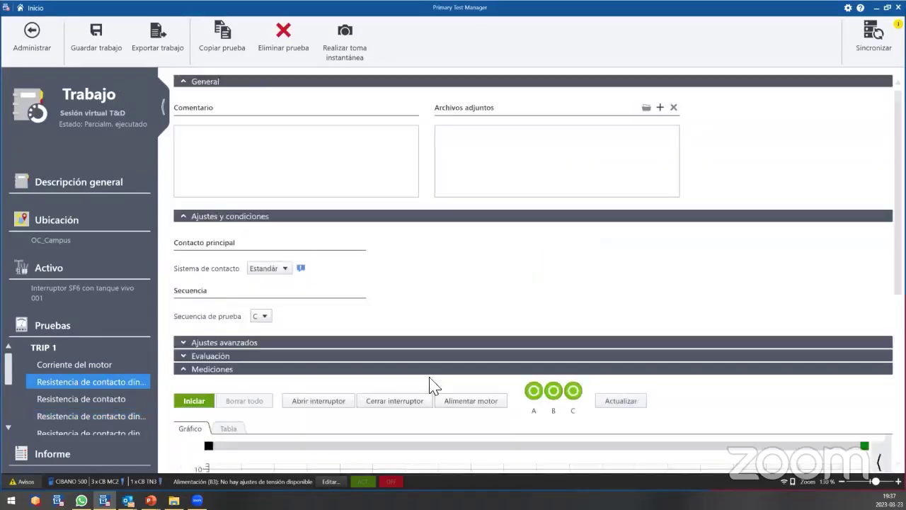
scroll(538, 340, down, 3)
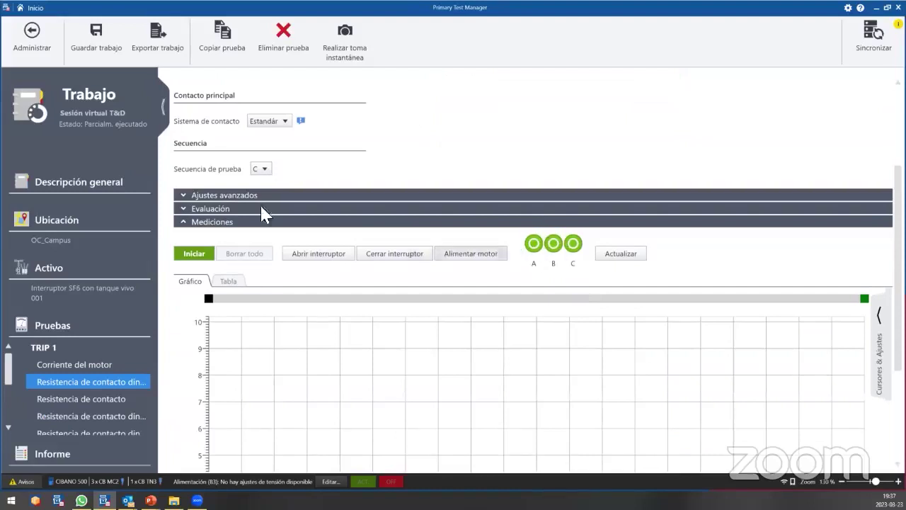
click(263, 173)
click(317, 174)
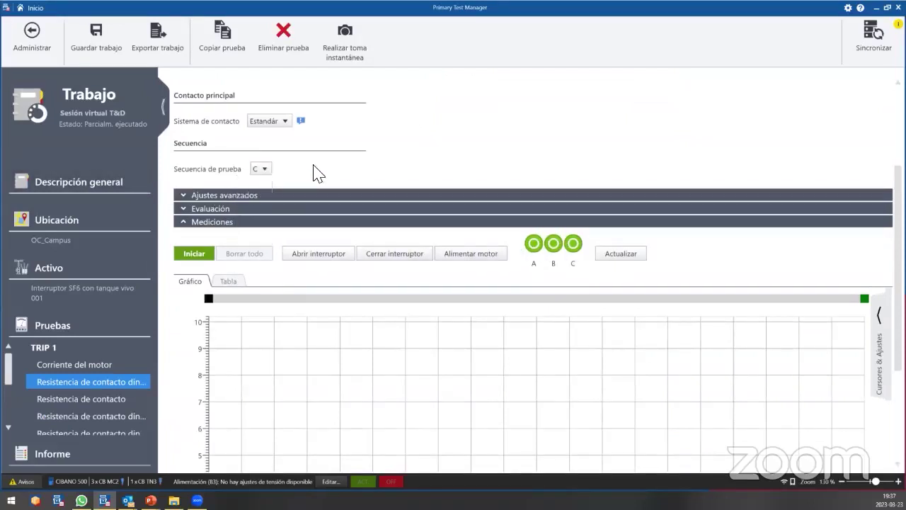
click(223, 196)
scroll(333, 300, down, 5)
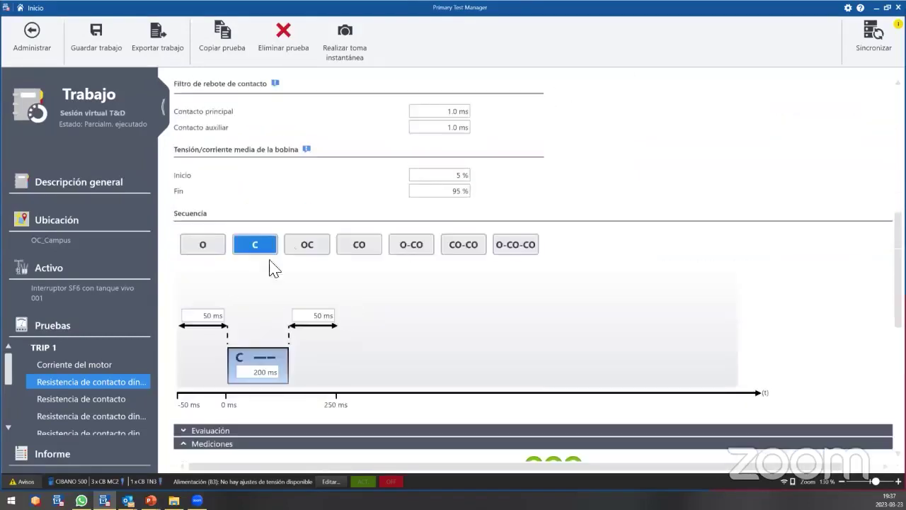
Step: Run the C dynamic contact resistance measurement, examine its closing traces, and show the cursor readouts beside the graph
scroll(338, 304, down, 6)
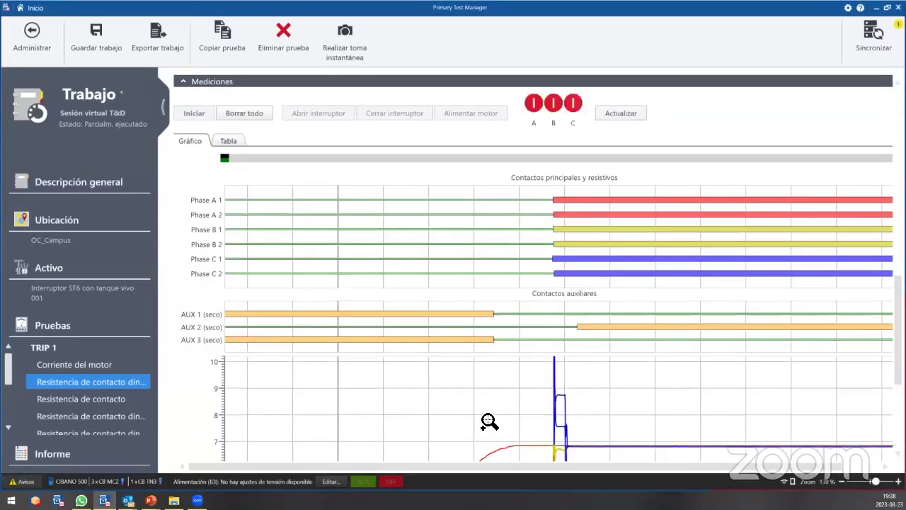
scroll(591, 265, down, 5)
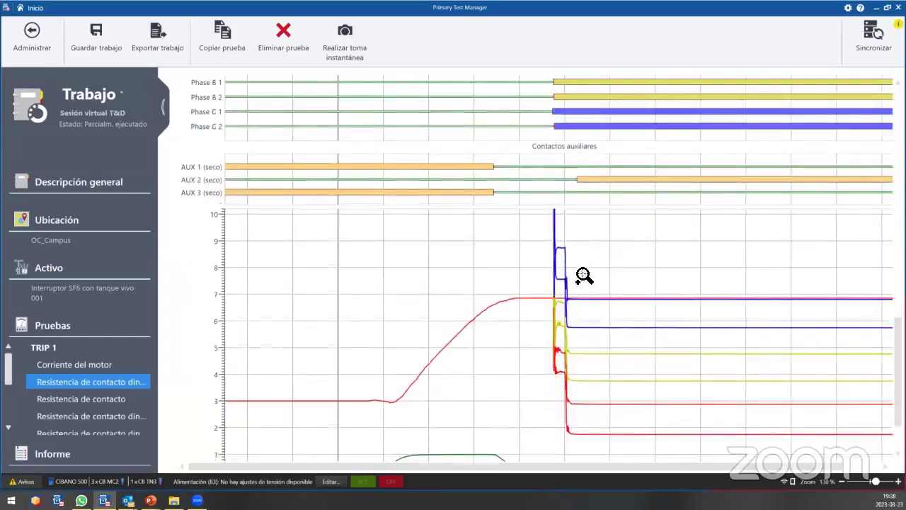
scroll(566, 215, up, 3)
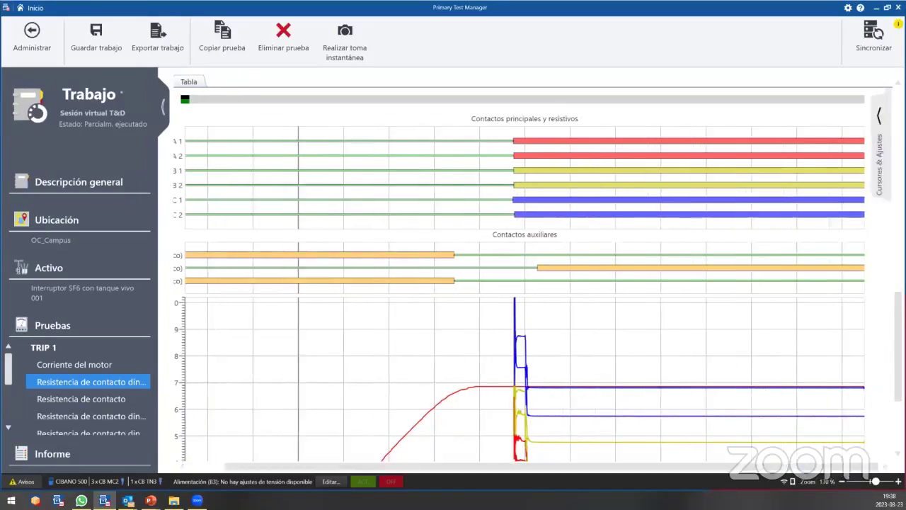
click(878, 115)
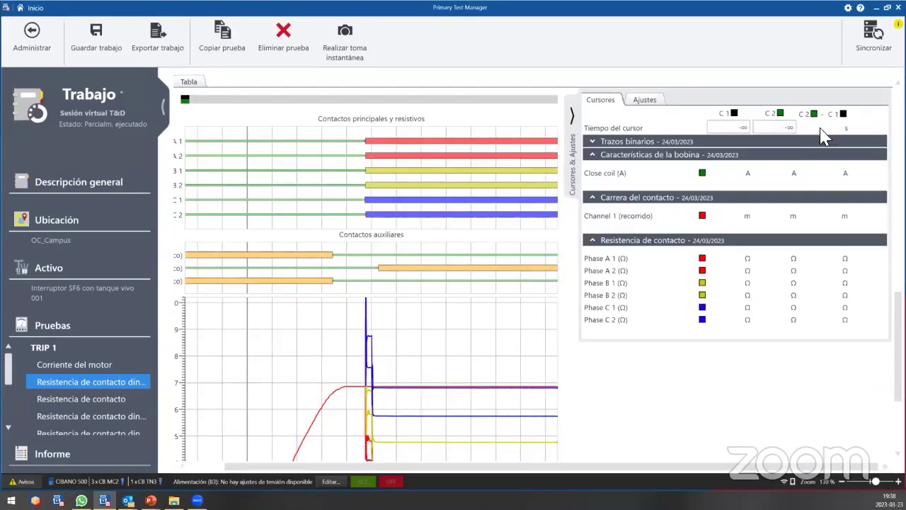
Step: Show the graph settings, hide all contact resistance traces, and set the Channel 1 travel trace's Y-axis position to 1.00
click(644, 100)
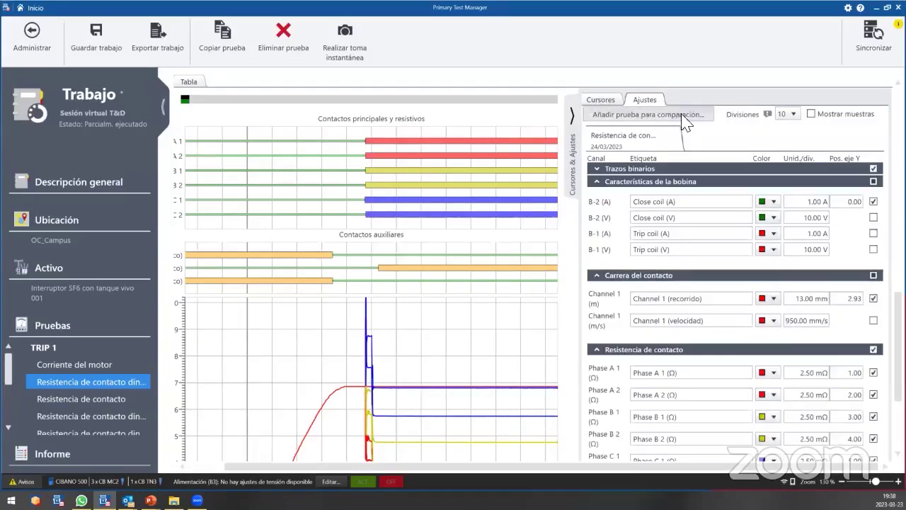
scroll(721, 190, down, 3)
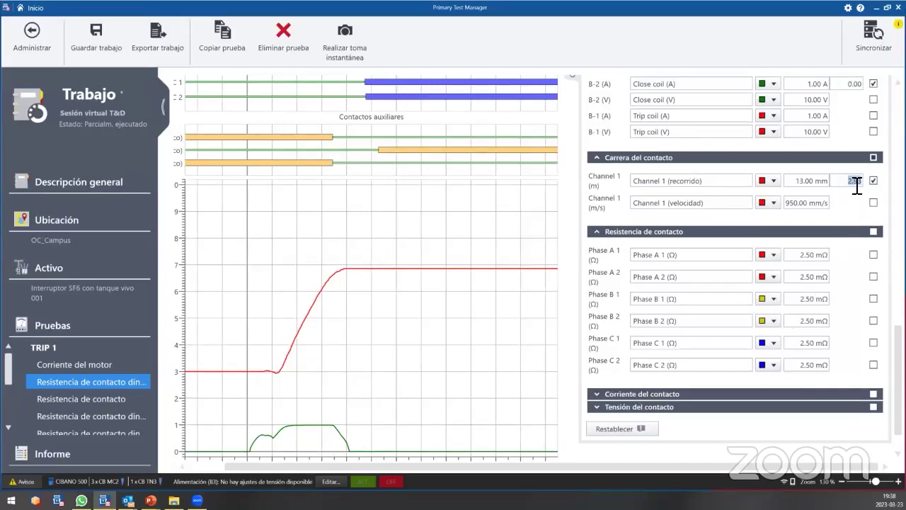
key(Return)
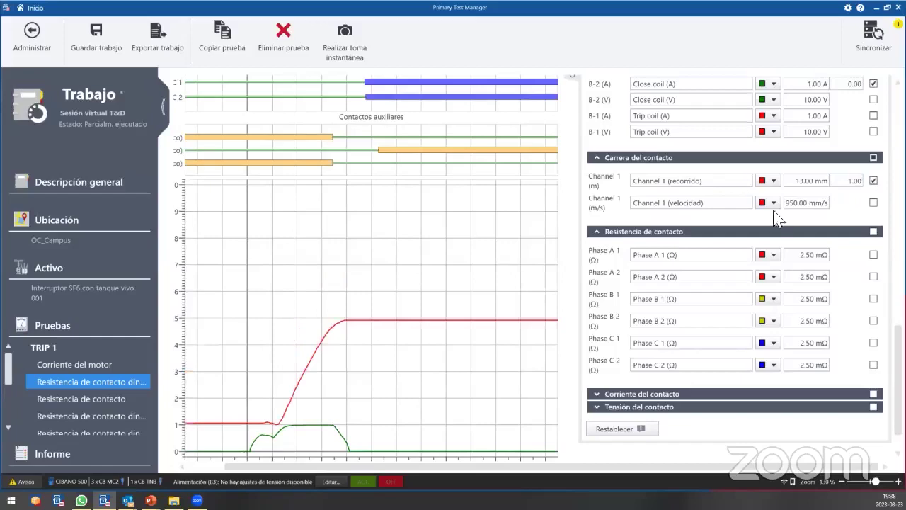
Step: Set the Channel 1 travel trace's scale to 10 mm per division
click(807, 181)
scroll(828, 207, up, 2)
scroll(805, 263, down, 3)
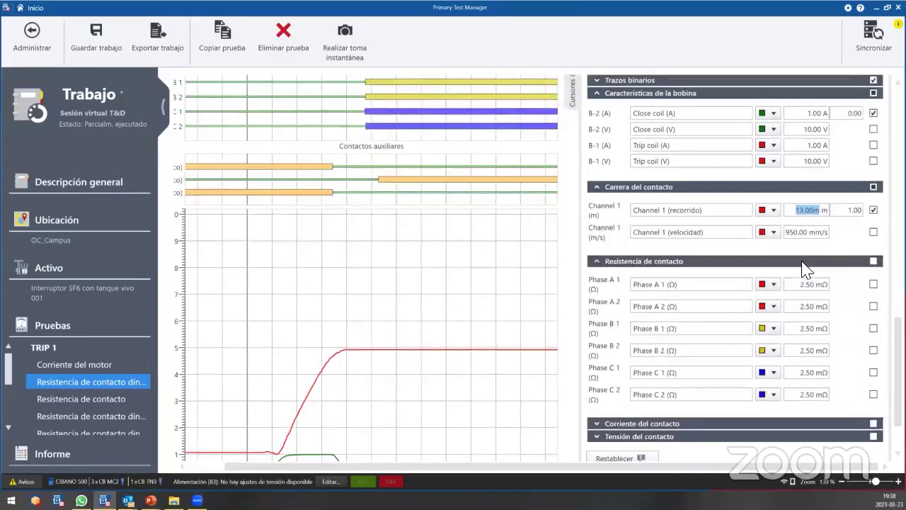
text(10)
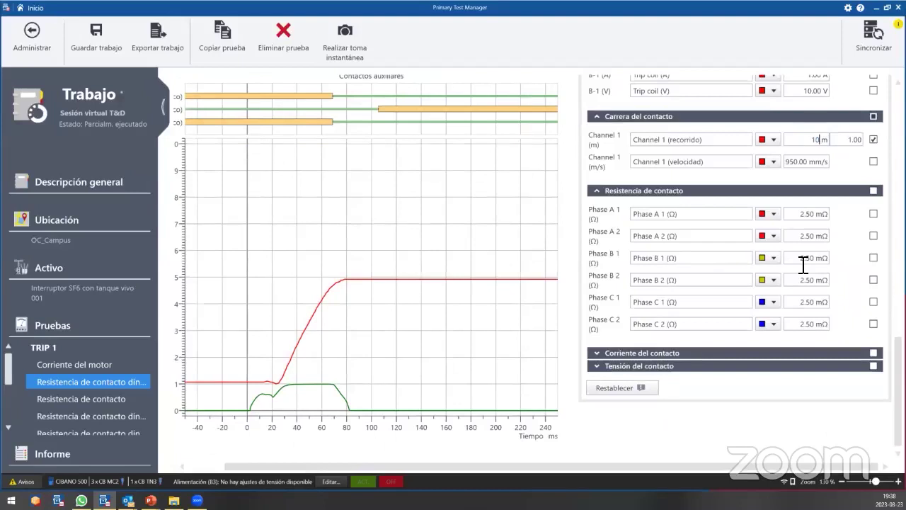
key(Return)
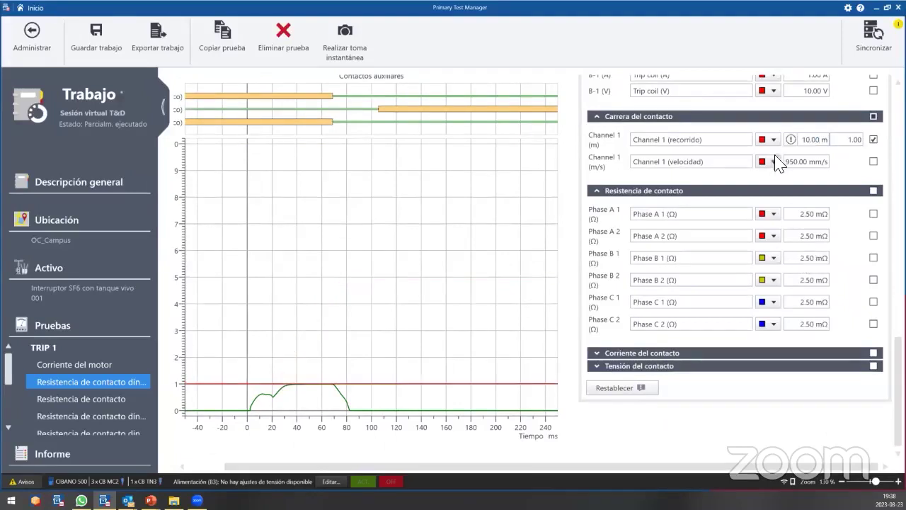
click(825, 139)
key(Return)
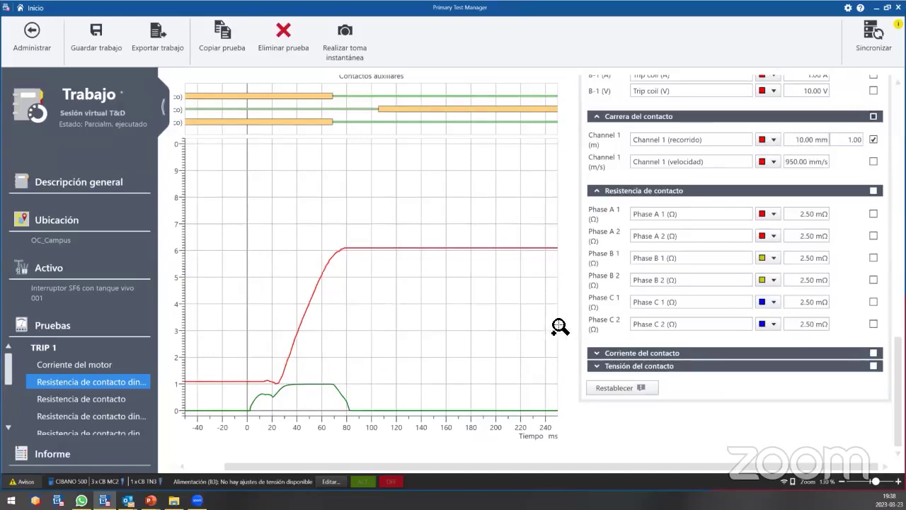
Step: Browse breaker 001's stored tests available for comparison, leave without adding one, and return to the travel and coil traces
scroll(719, 219, up, 2)
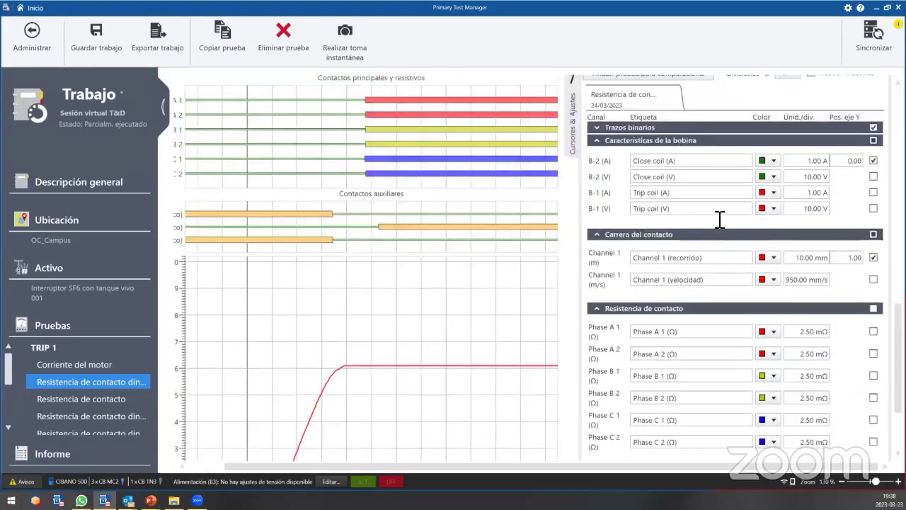
scroll(719, 220, up, 2)
scroll(500, 277, down, 2)
scroll(655, 197, up, 2)
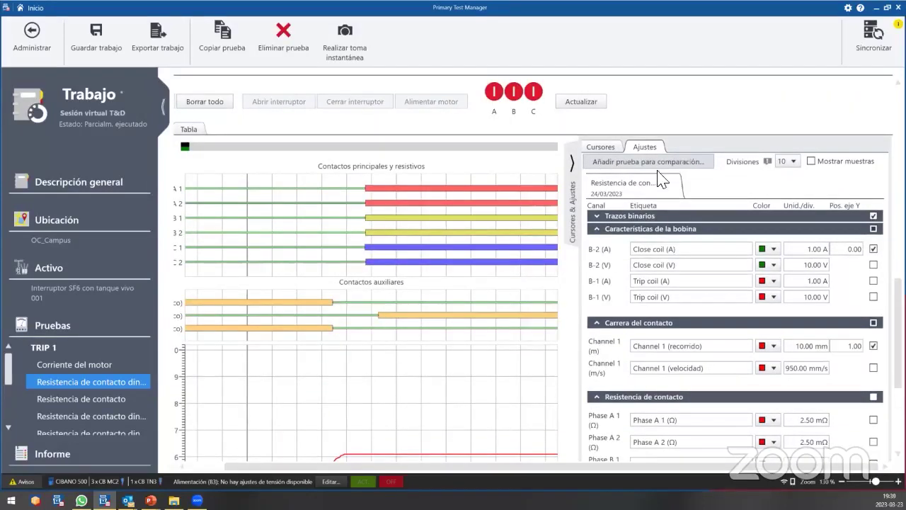
click(662, 163)
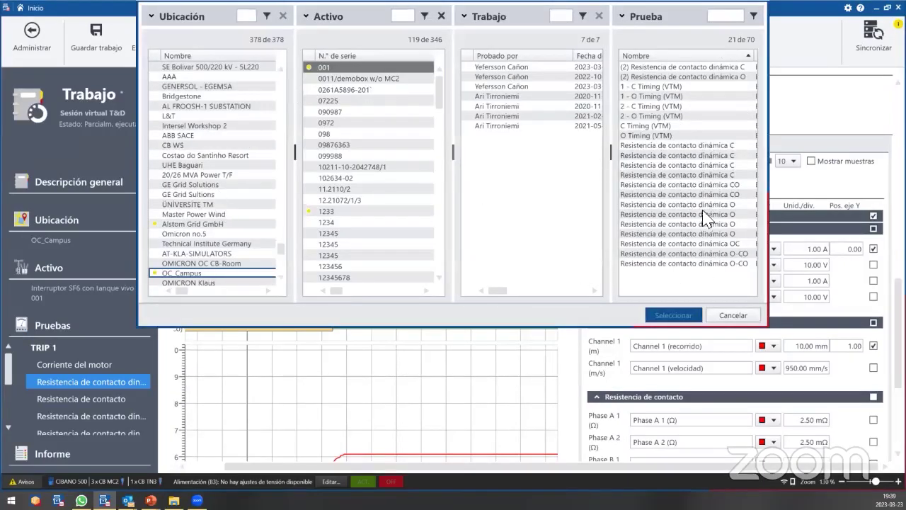
click(734, 315)
scroll(493, 278, down, 2)
scroll(493, 278, down, 5)
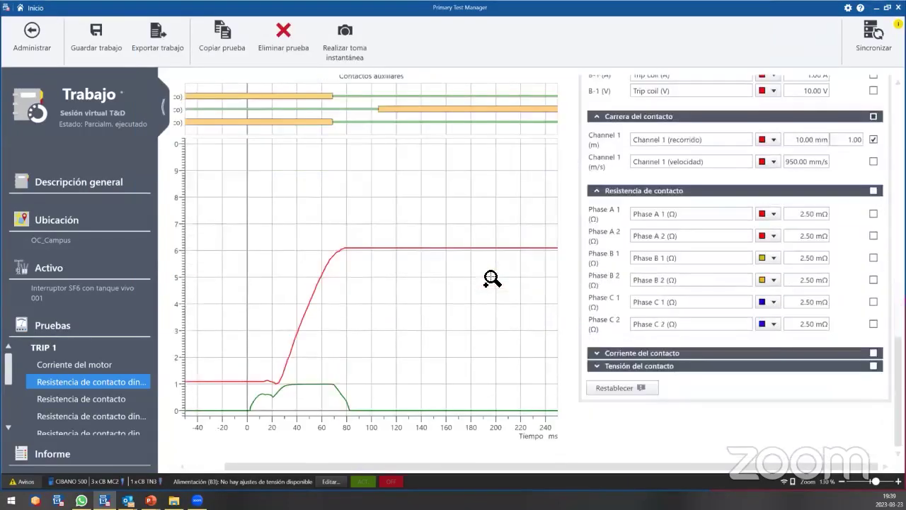
Step: Review the C test's result table: closing times, auxiliary contacts, travel, Phase A 1 speed zone, main contact and coil characteristics
scroll(492, 278, up, 15)
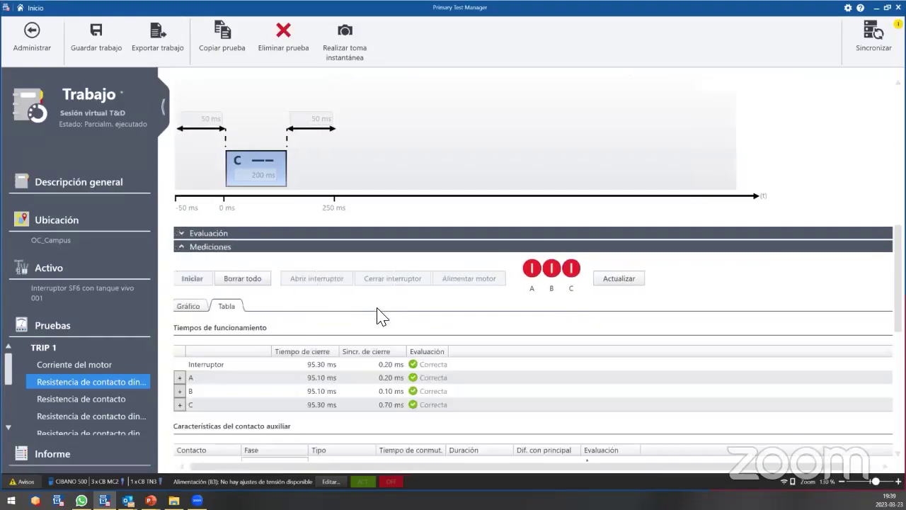
scroll(377, 314, down, 3)
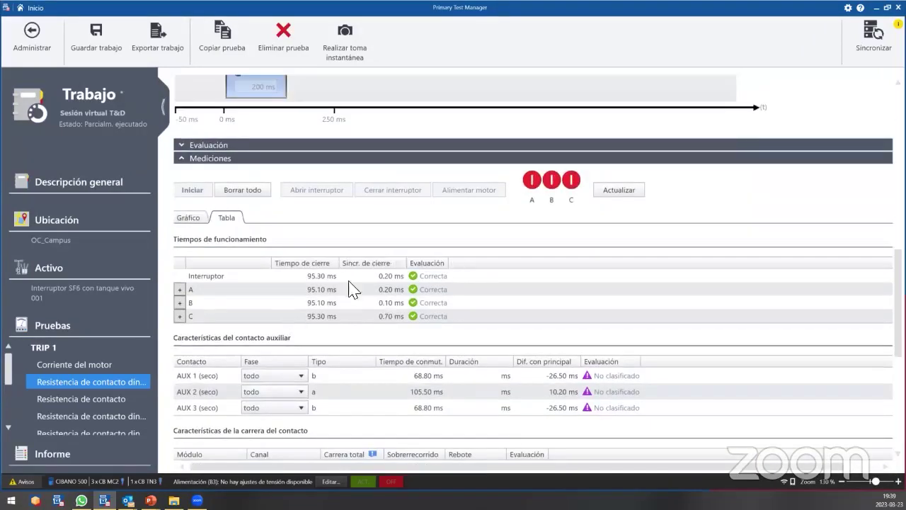
scroll(325, 281, down, 3)
scroll(445, 248, down, 4)
scroll(505, 318, down, 4)
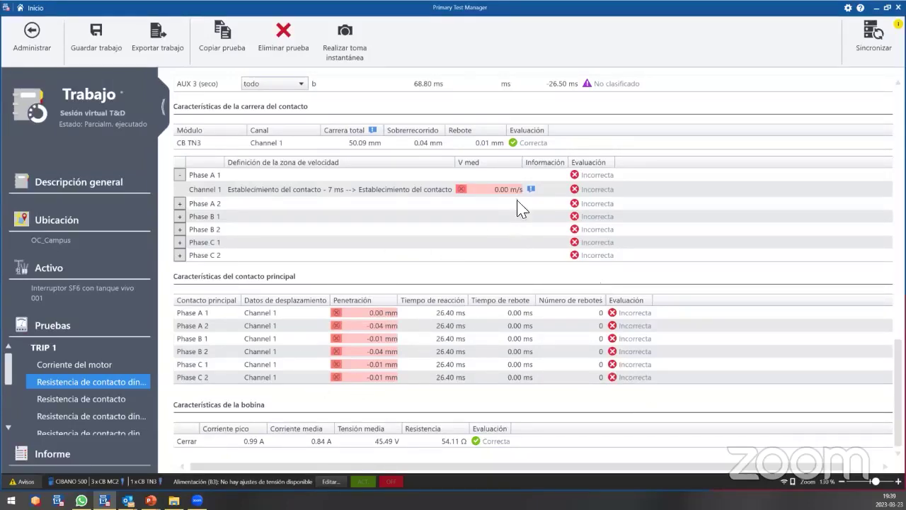
scroll(555, 253, up, 5)
scroll(552, 253, down, 3)
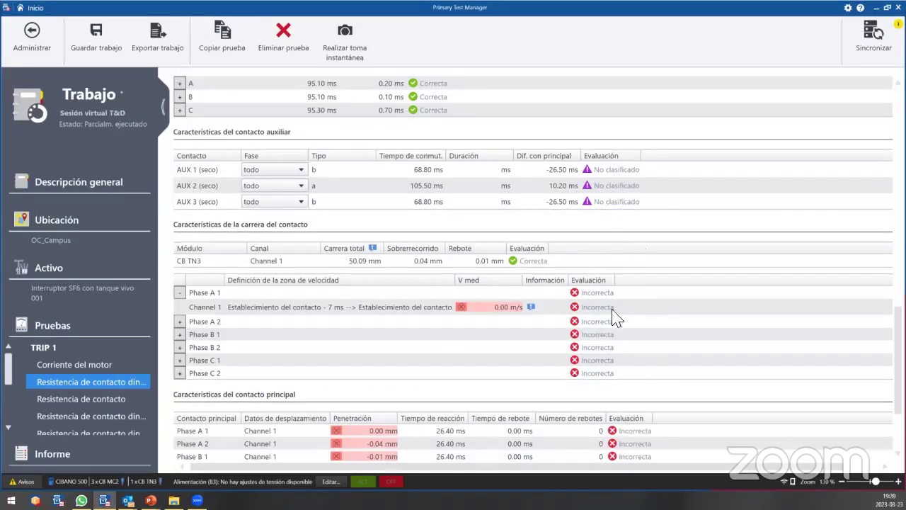
scroll(517, 235, up, 2)
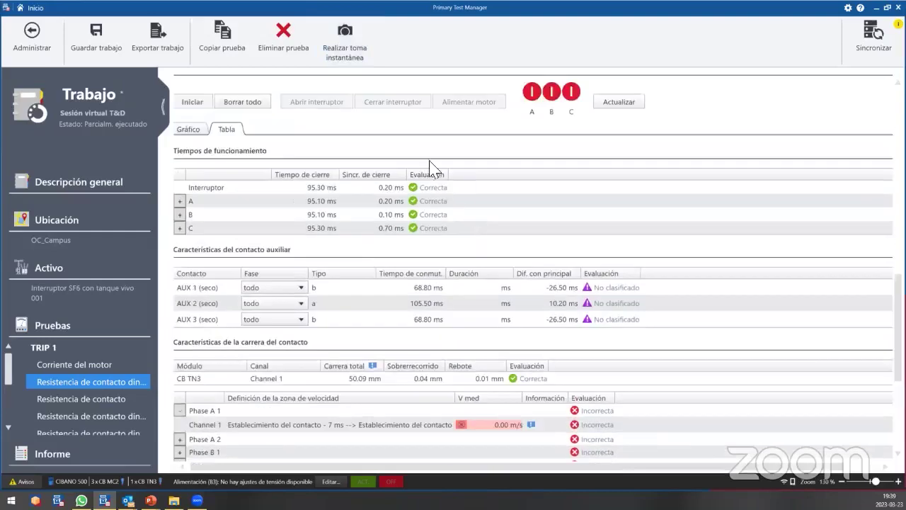
scroll(616, 344, down, 3)
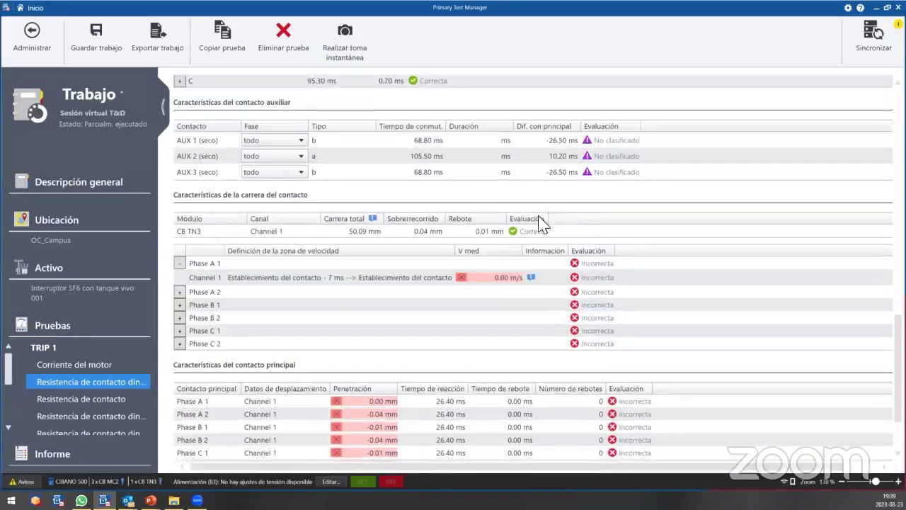
scroll(570, 336, up, 3)
scroll(570, 336, up, 2)
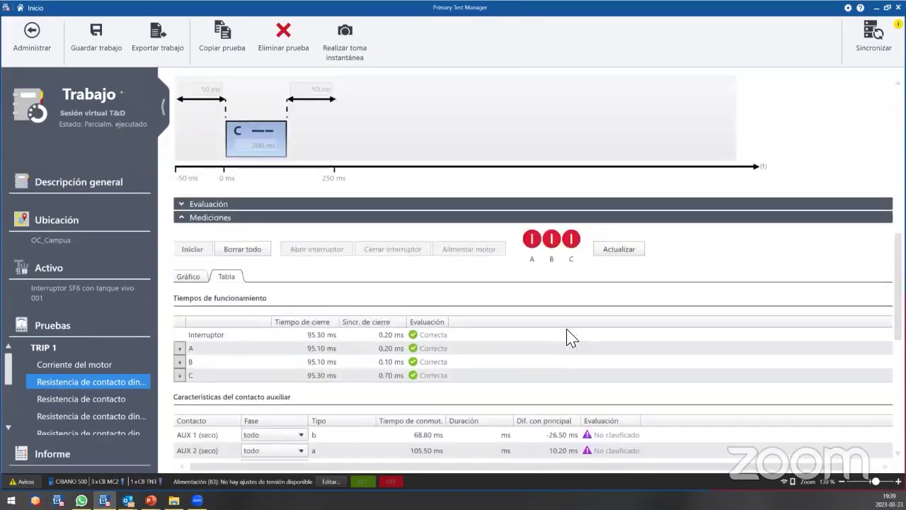
Step: Run TRIP 1's motor current test and show its motor characteristics in table form
scroll(81, 393, down, 3)
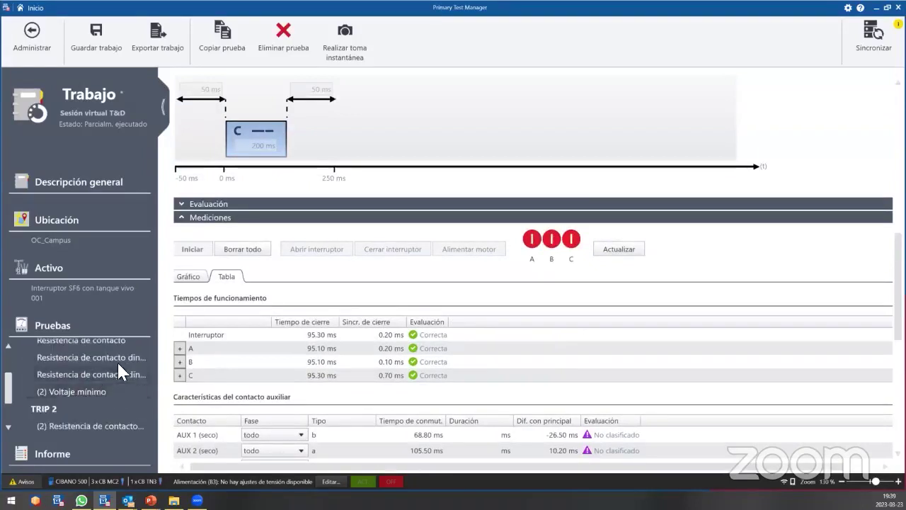
scroll(113, 375, up, 2)
click(99, 365)
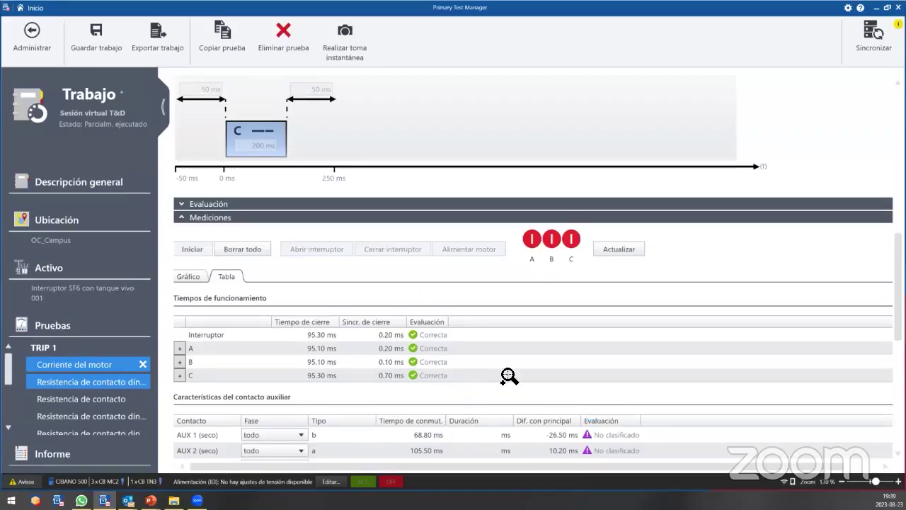
scroll(539, 361, down, 1)
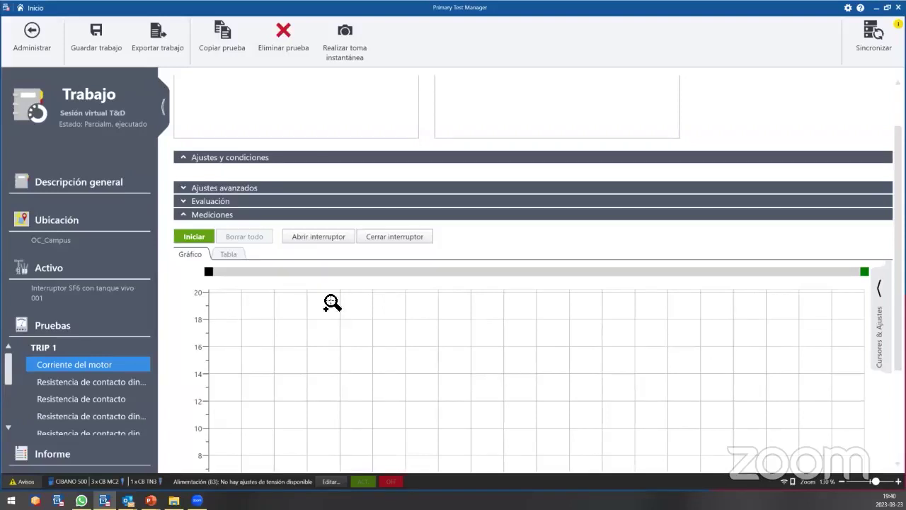
click(199, 239)
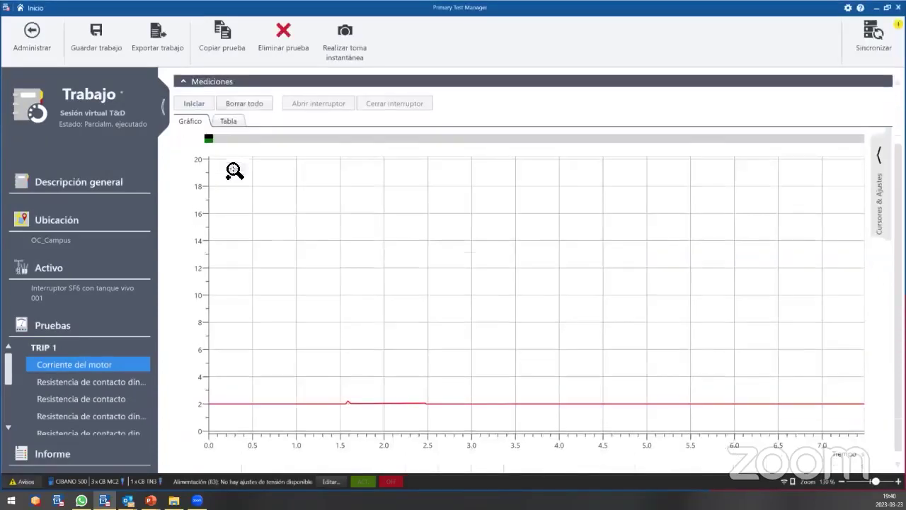
click(230, 124)
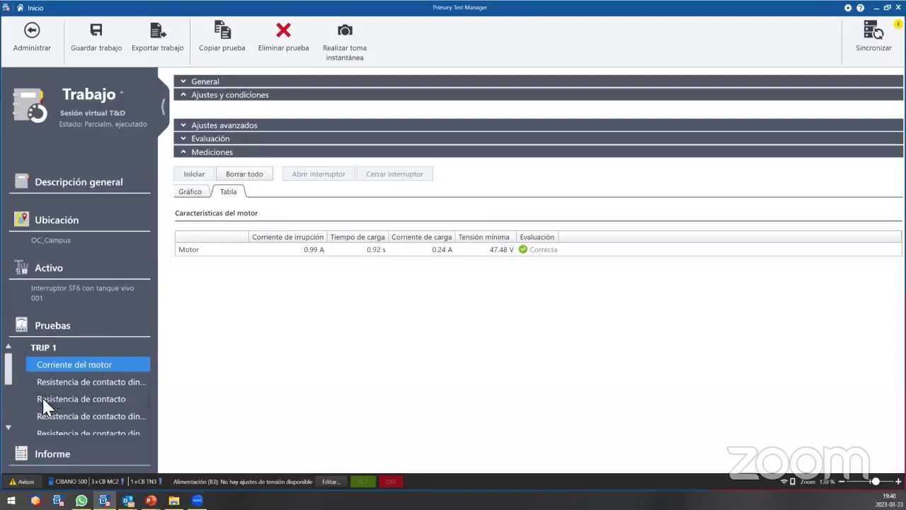
Step: Add a guided dynamic contact resistance CO test to TRIP 1 above the minimum voltage test, and delete the group's O-CO test
scroll(47, 393, down, 2)
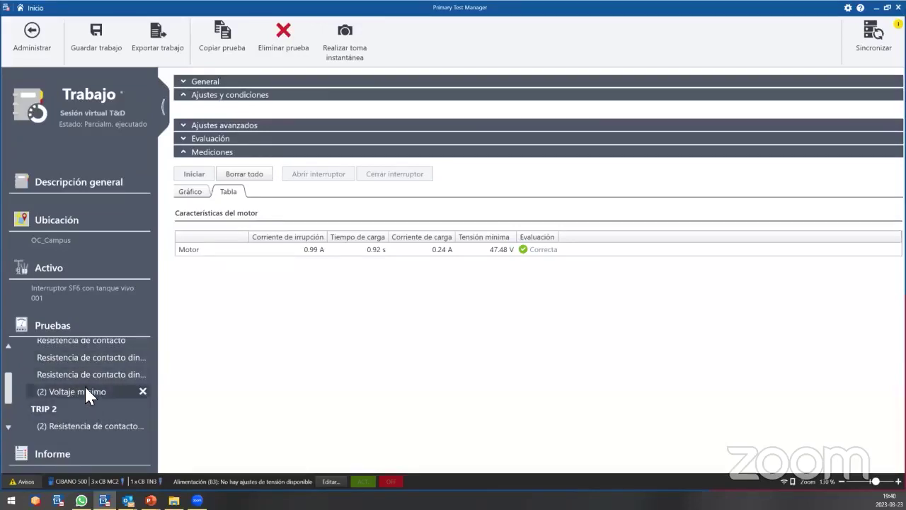
click(42, 325)
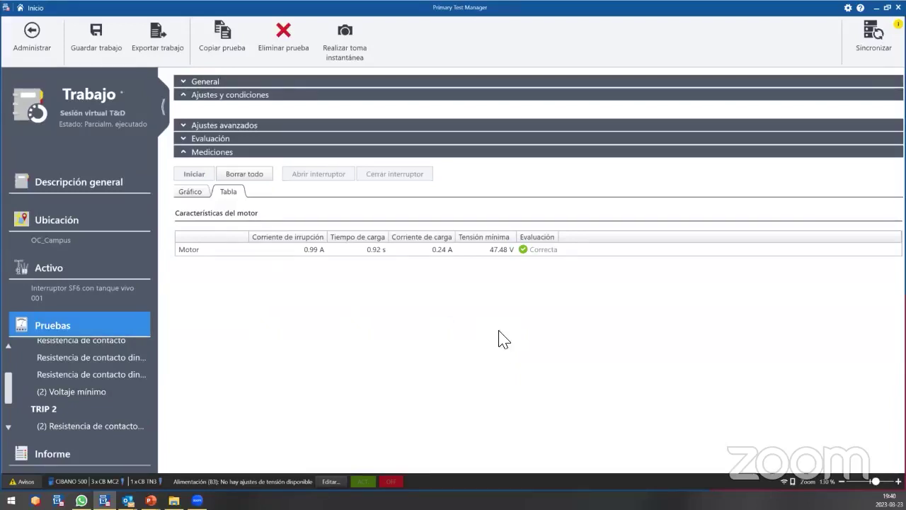
scroll(305, 269, down, 3)
scroll(304, 269, down, 5)
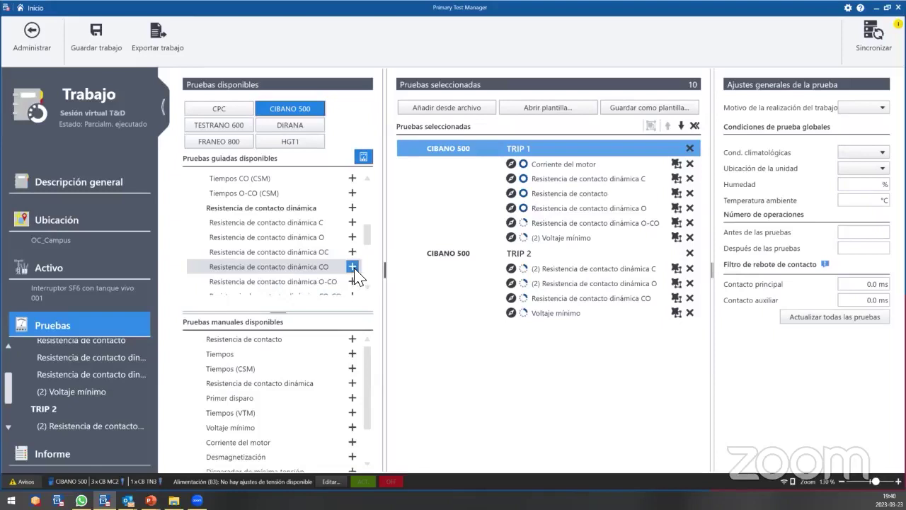
click(352, 267)
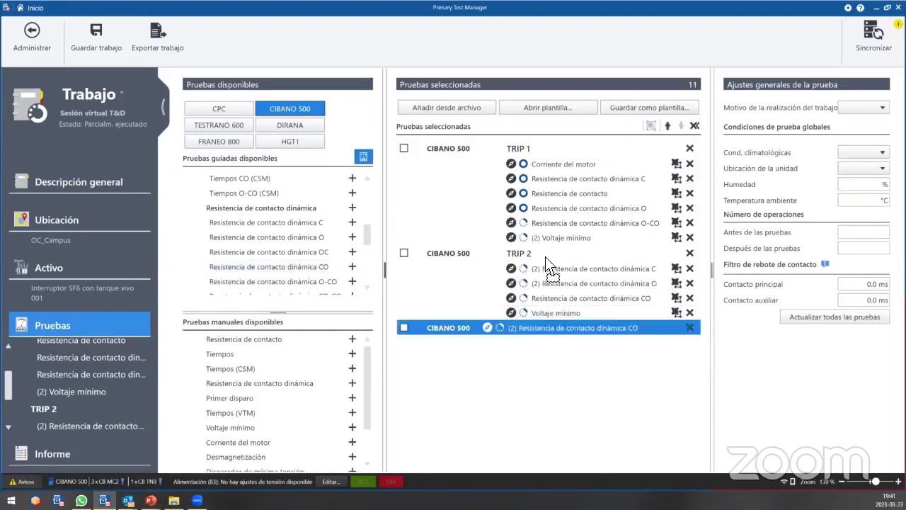
drag(567, 328, 460, 265)
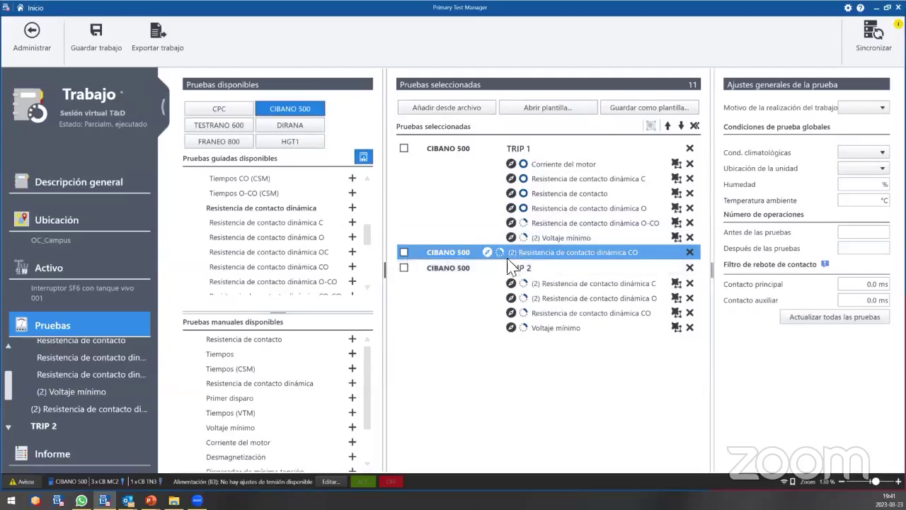
drag(531, 248, 551, 227)
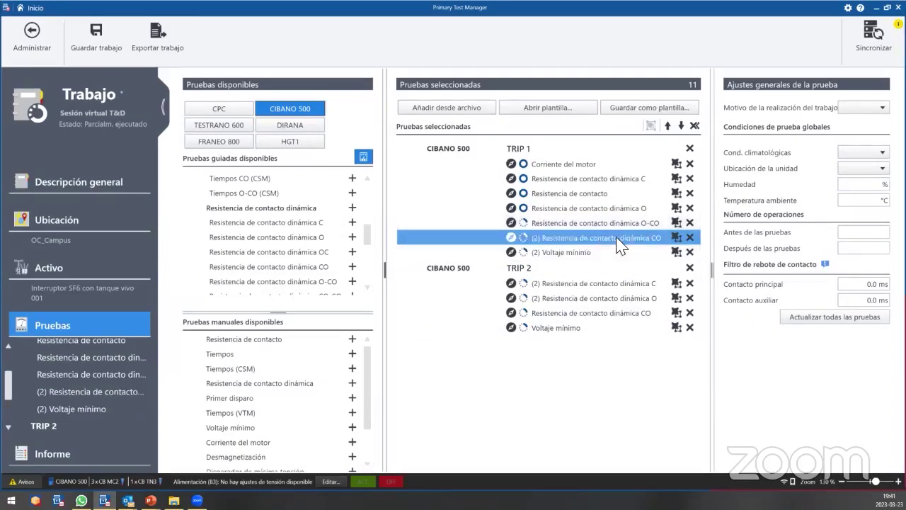
click(690, 223)
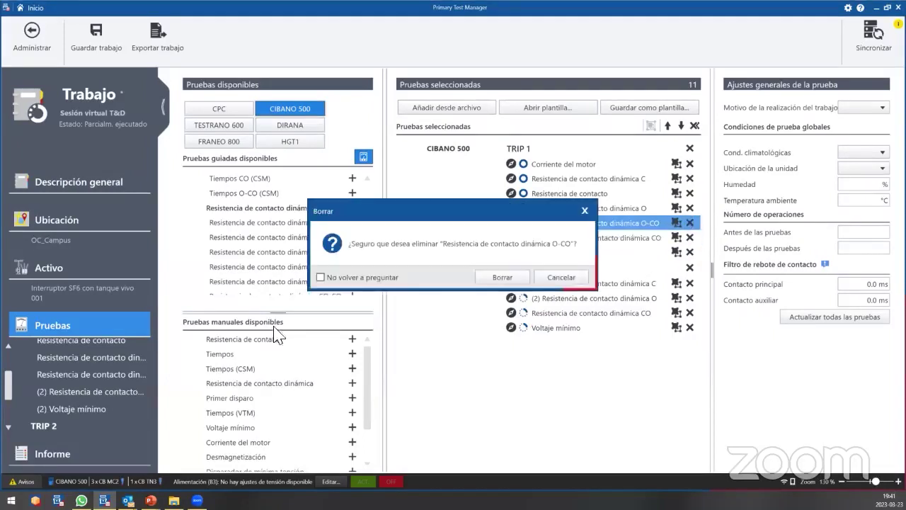
click(499, 280)
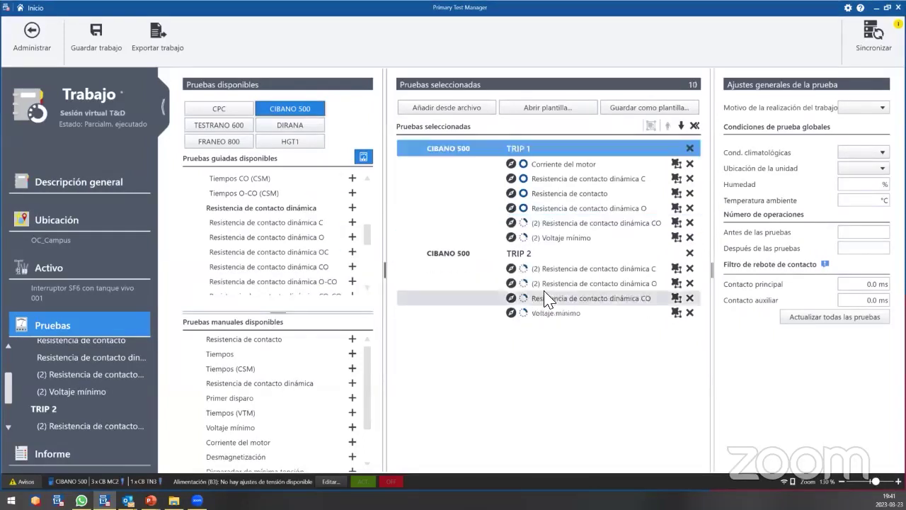
Step: Open TRIP 1's new dynamic contact resistance CO test, saving the job's changes, and go to its measurement controls
click(567, 225)
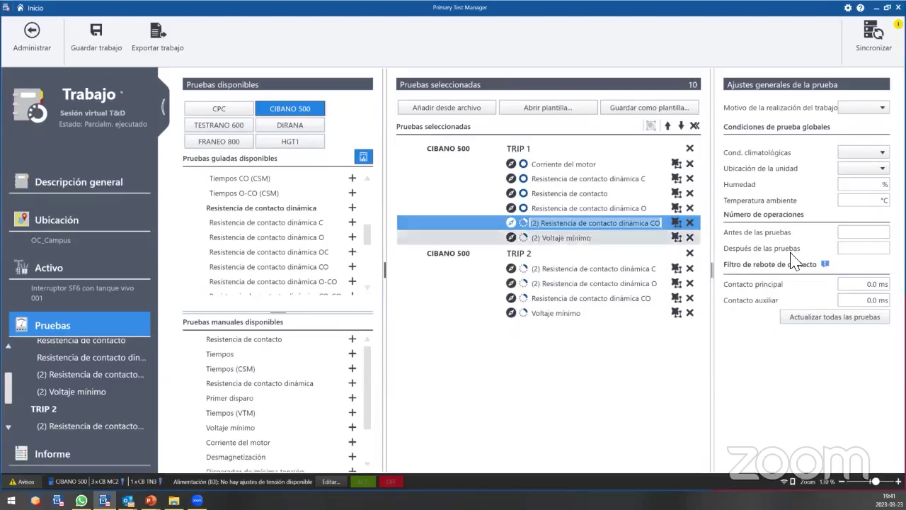
click(513, 222)
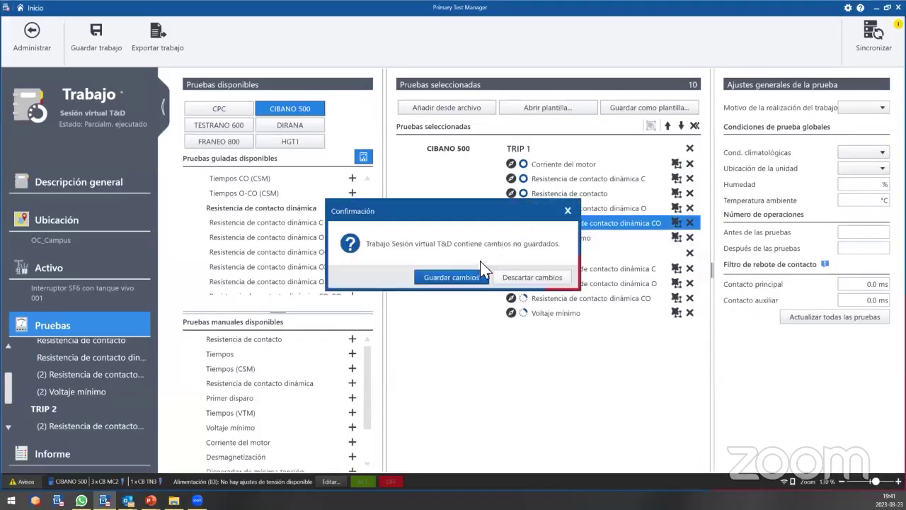
click(472, 276)
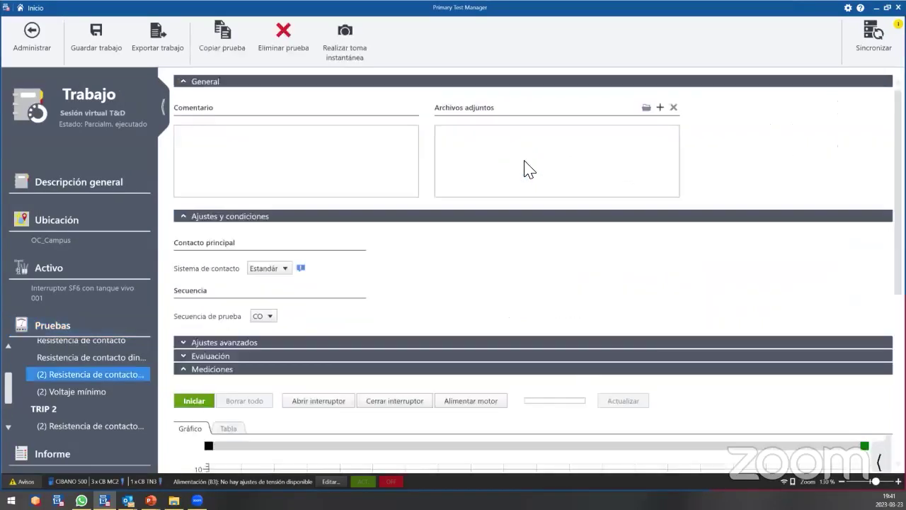
scroll(516, 314, down, 4)
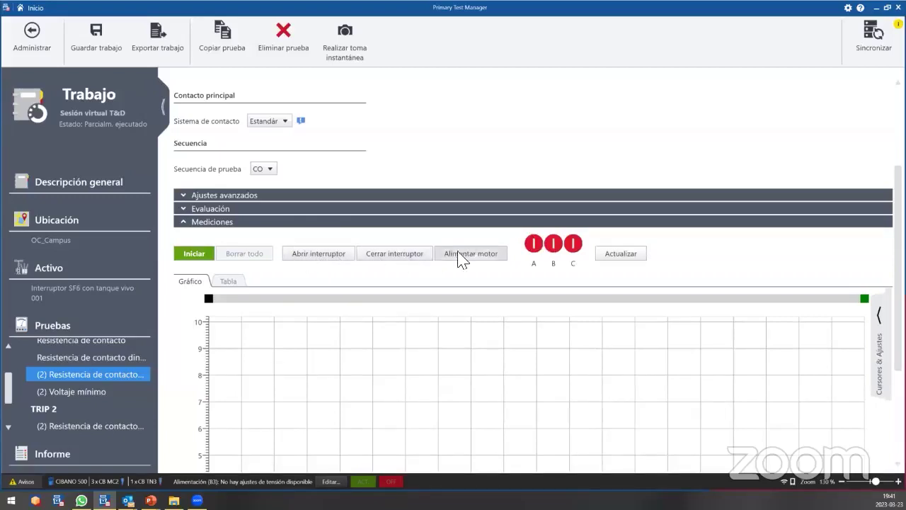
Step: Open the breaker, then run TRIP 1's dynamic contact resistance CO test and review its contact, travel and coil current graphs
click(337, 255)
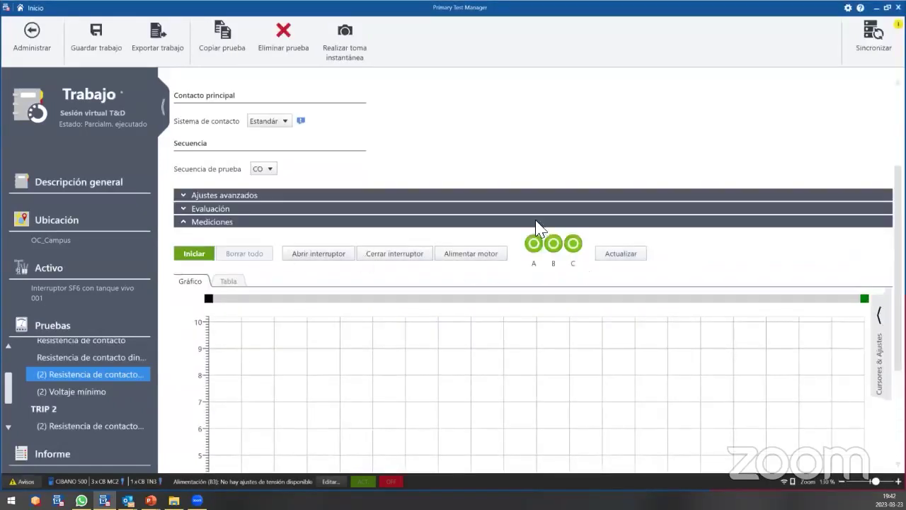
click(198, 256)
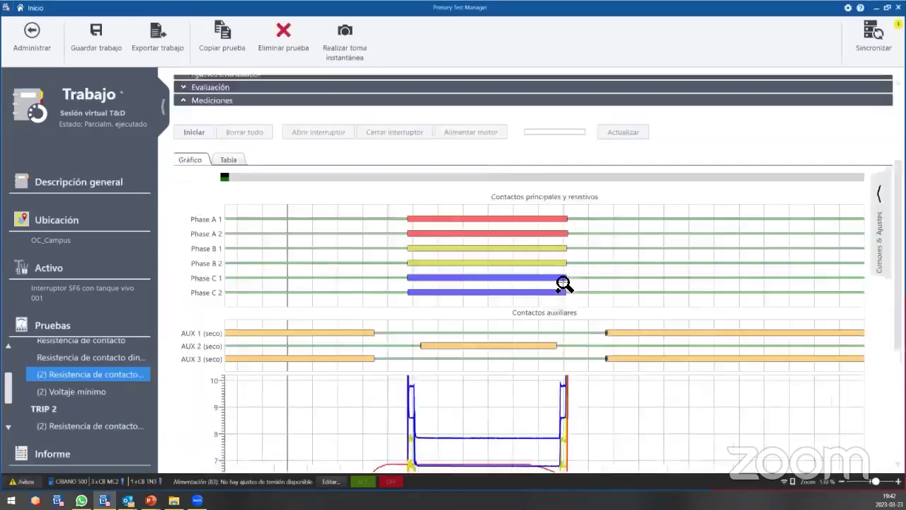
scroll(564, 284, down, 2)
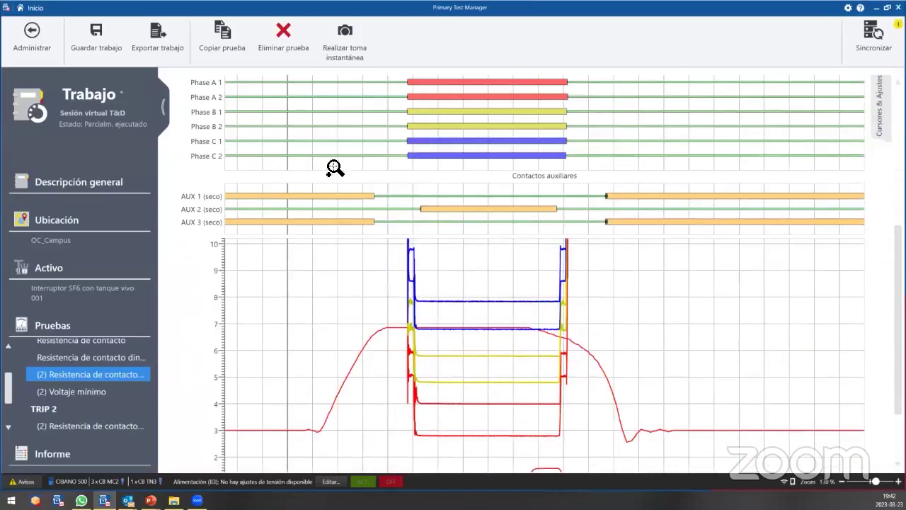
scroll(402, 169, up, 2)
scroll(617, 205, down, 2)
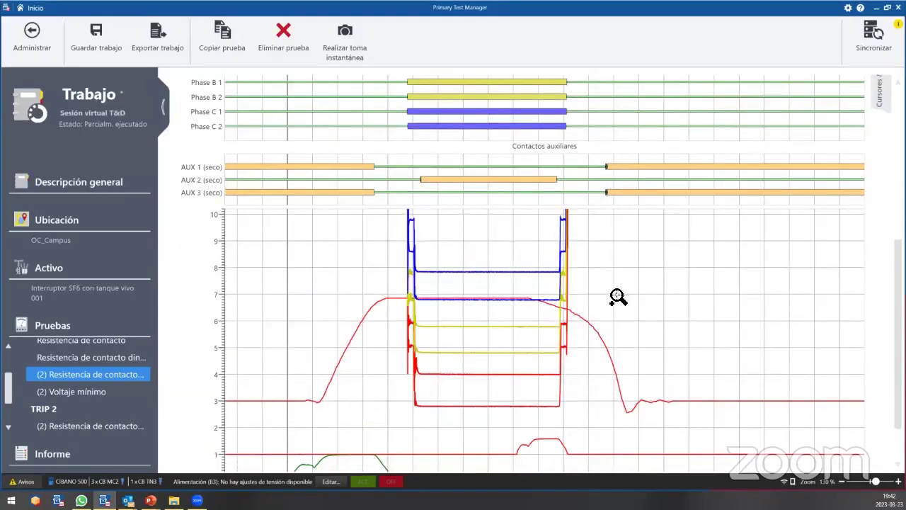
scroll(617, 296, down, 1)
scroll(645, 353, up, 2)
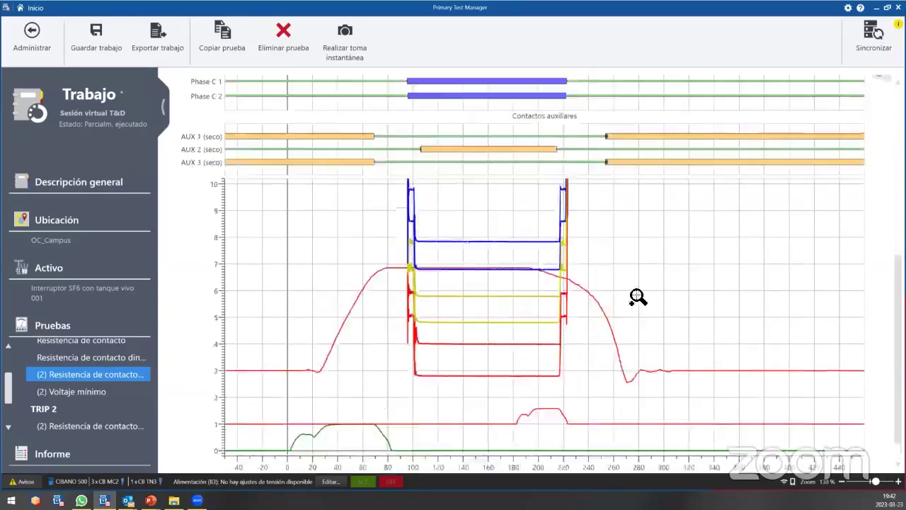
scroll(264, 267, up, 3)
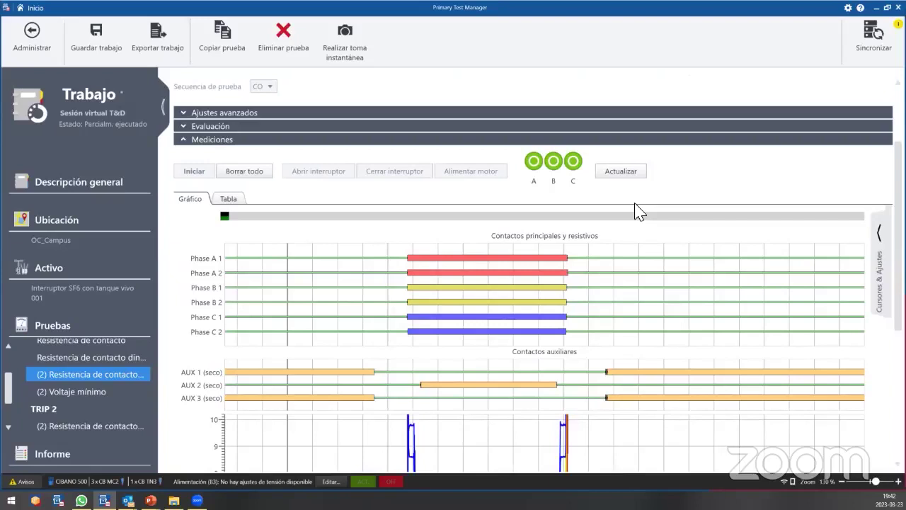
Step: Open TRIP 1's minimum voltage test and try its close measurement, expanding the advanced settings during the run before stopping it
click(83, 391)
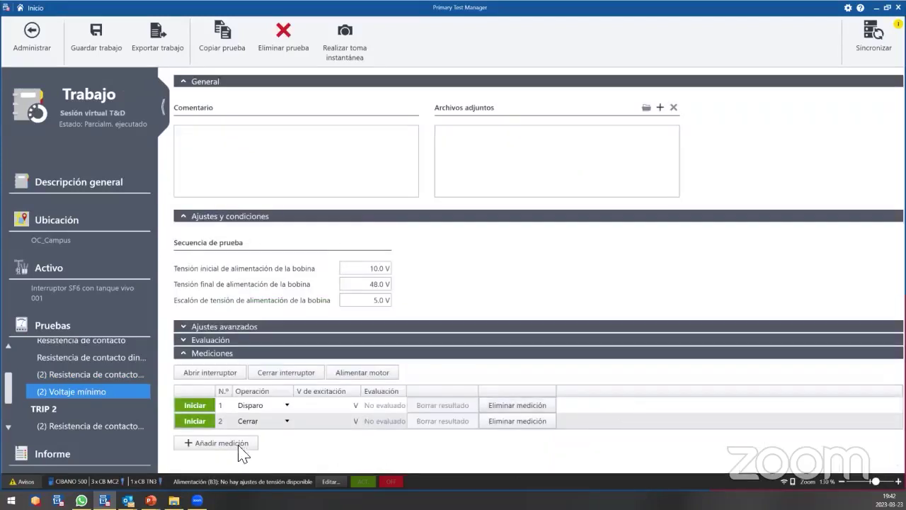
click(196, 421)
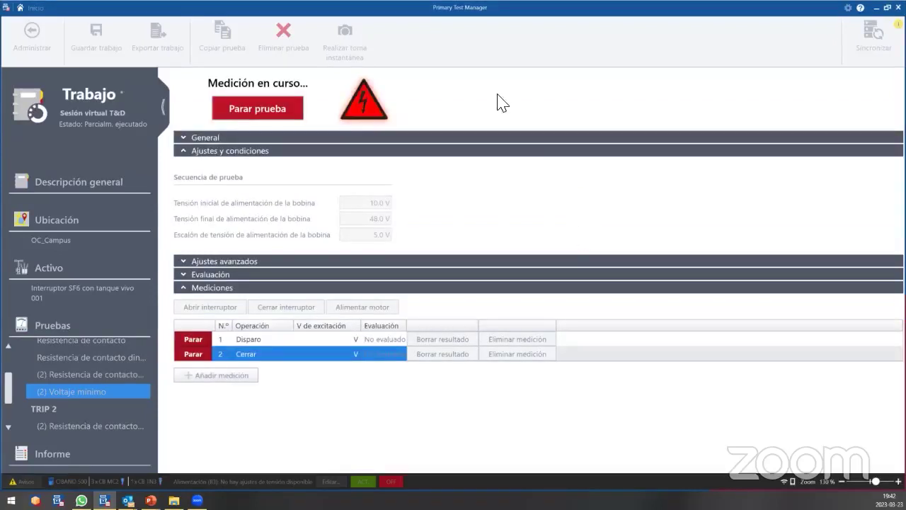
click(253, 261)
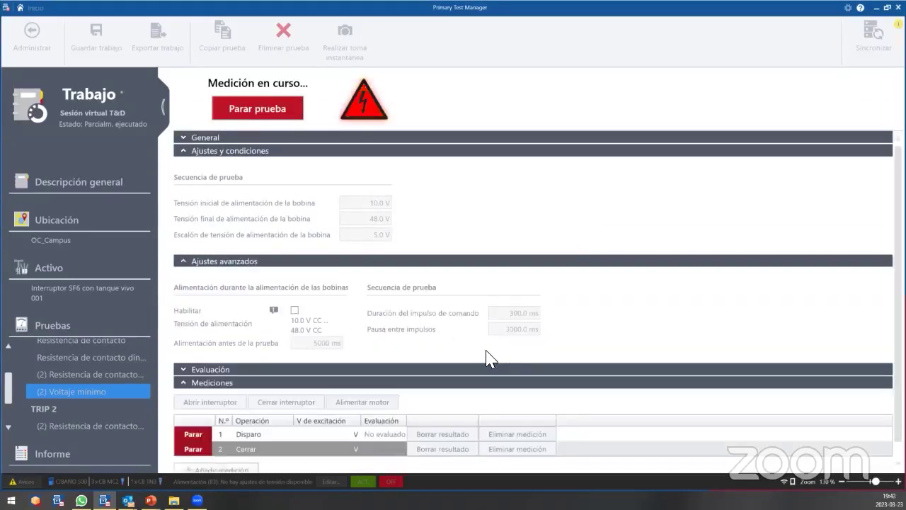
scroll(491, 359, down, 1)
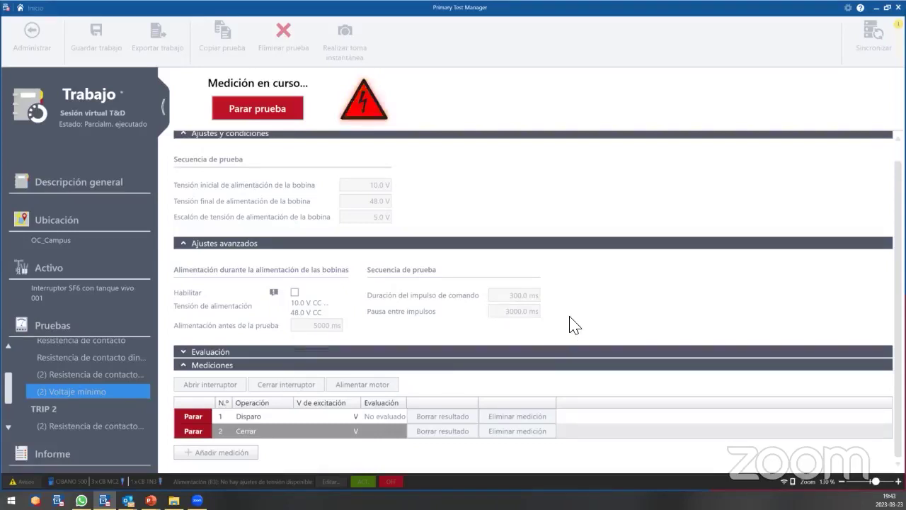
click(277, 110)
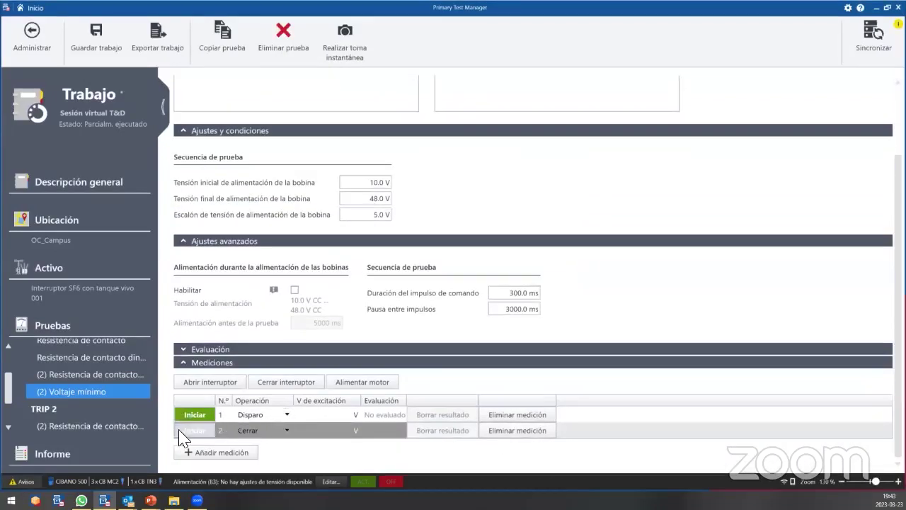
Step: Run the minimum voltage test's close measurement again and look through the job's test list
click(181, 430)
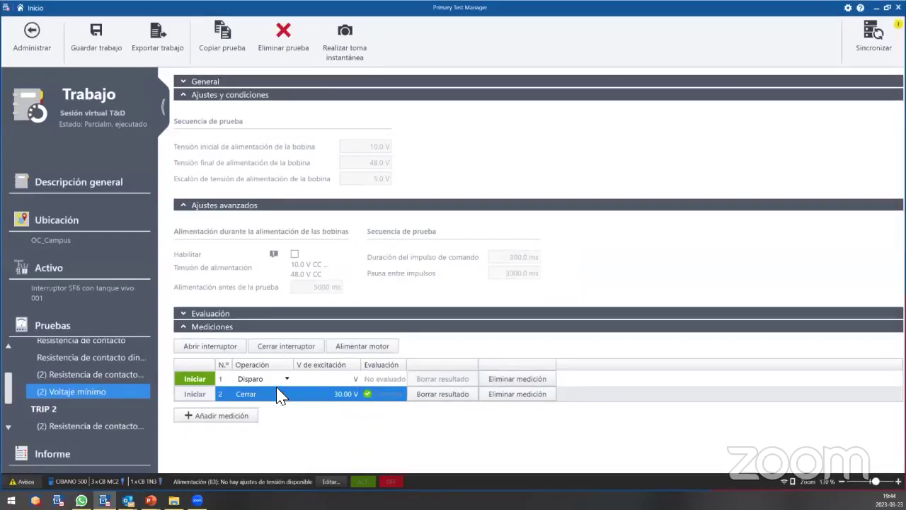
click(196, 381)
scroll(69, 391, down, 1)
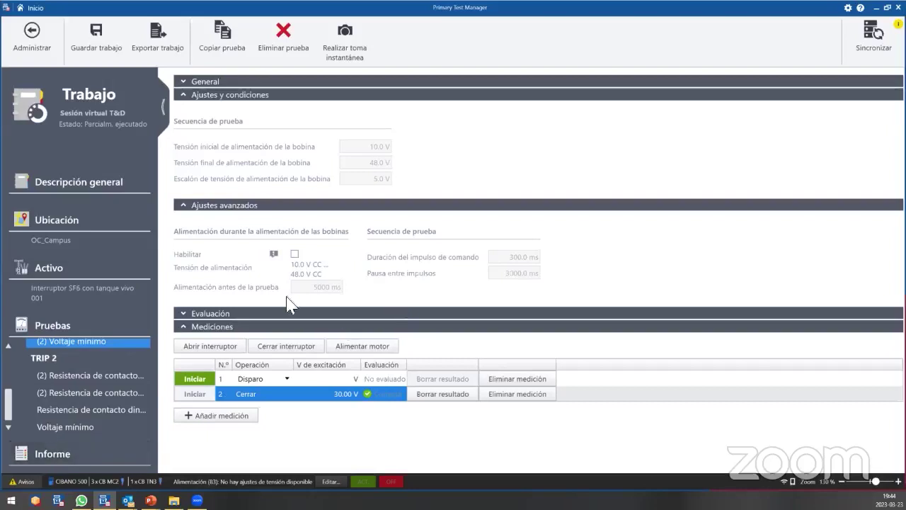
scroll(90, 363, up, 2)
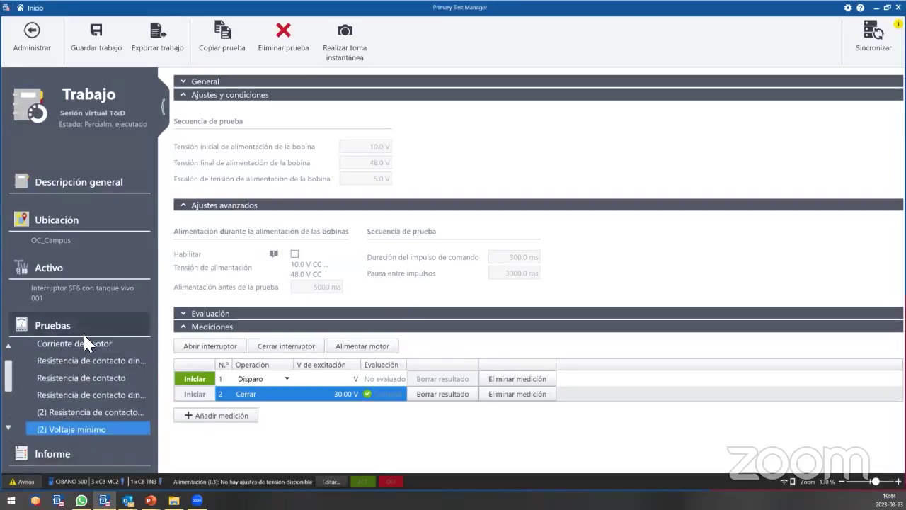
scroll(83, 354, down, 3)
Step: Open the job's report settings, check the included test sections and generate the report as a Word document
click(82, 459)
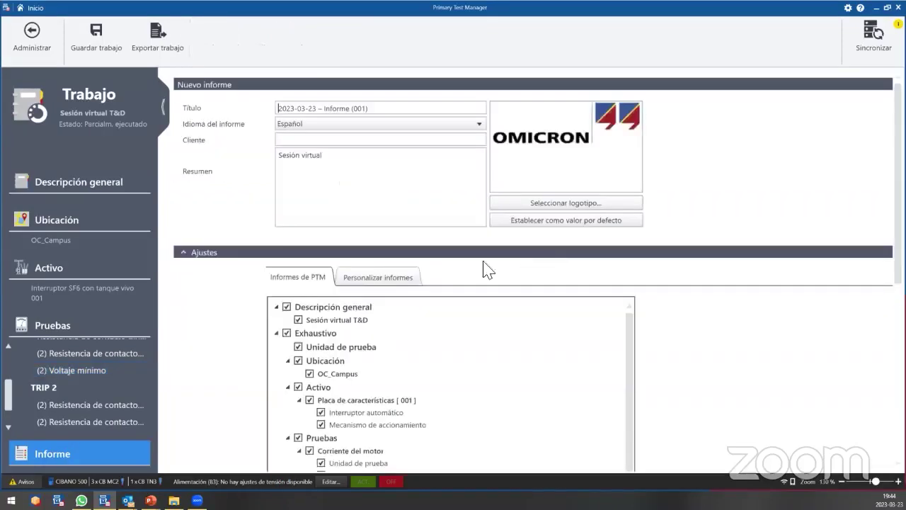
scroll(361, 293, down, 3)
scroll(663, 318, down, 5)
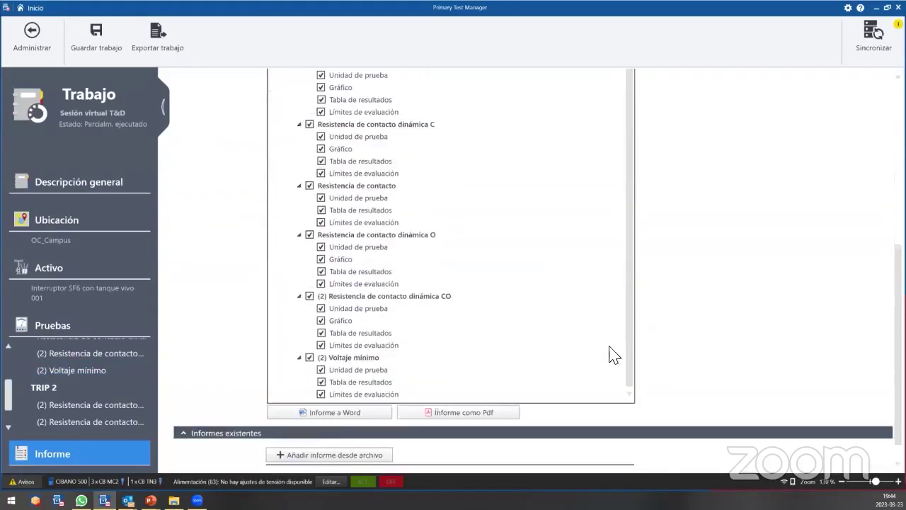
click(317, 413)
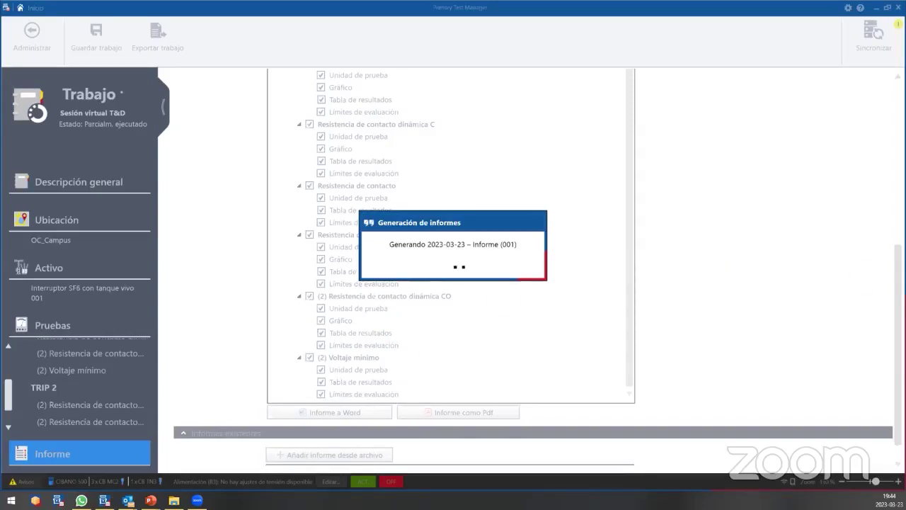
Step: Switch to the presentation slideshow and advance to the questions and contact information slide
key(alt+Tab)
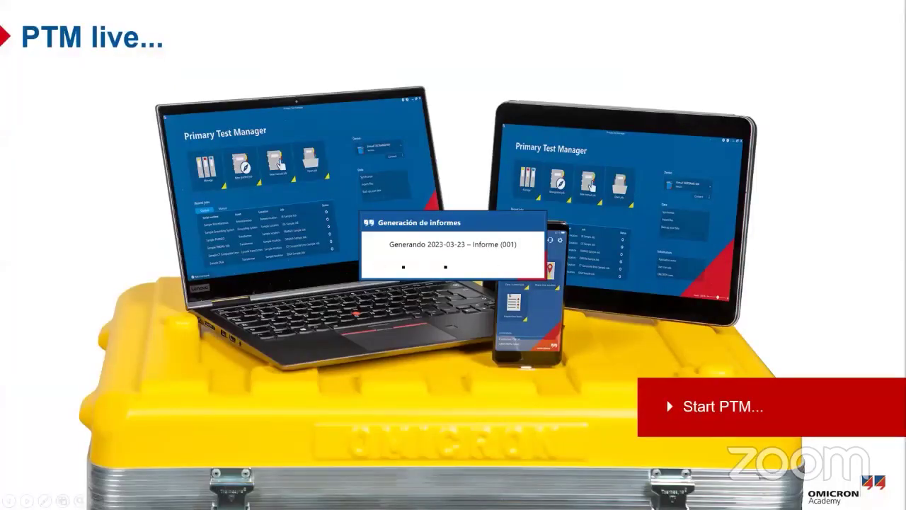
key(Right)
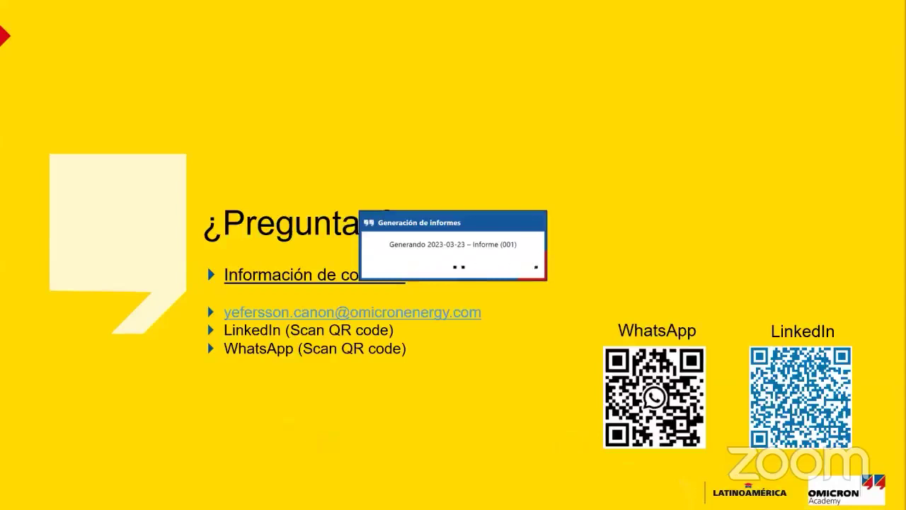